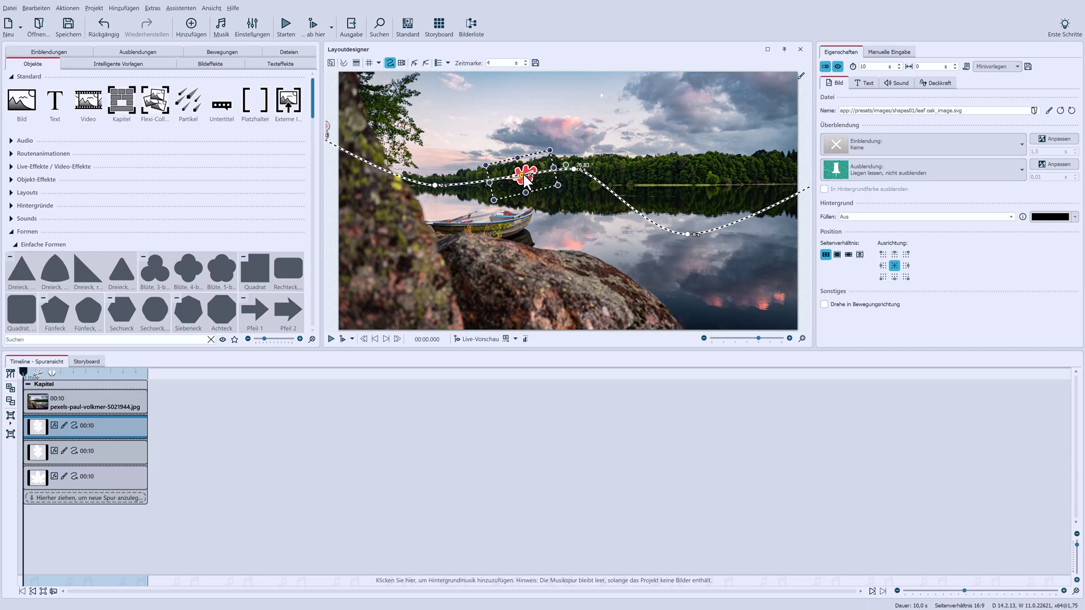
Examine the motion paths of the other leaf layers in the finished lake animation
{"action": "left_click", "coordinate": [96, 460]}
{"action": "left_click", "coordinate": [98, 482]}
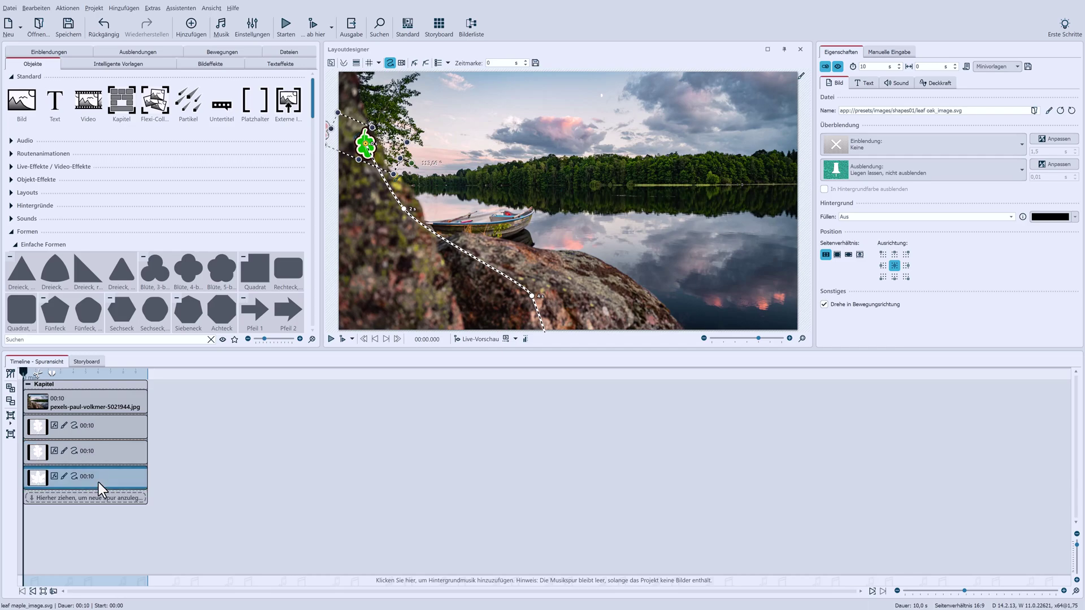
{"action": "left_click", "coordinate": [703, 338]}
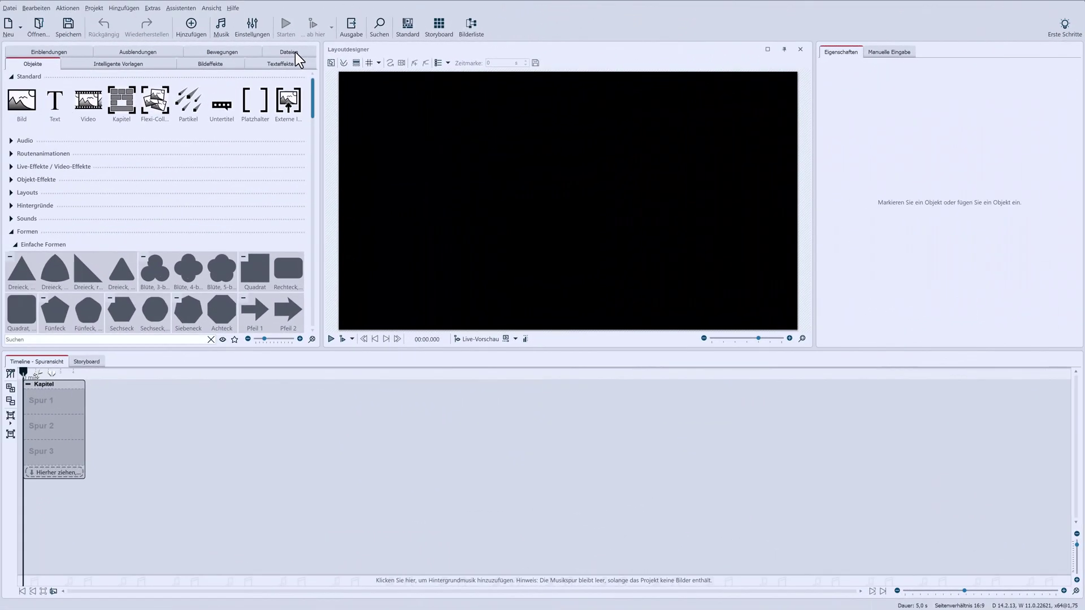
Place pexels-paul-volkmer-18563107.jpg at the start of the first track and set its fade-in transition to Keine
{"action": "left_click", "coordinate": [294, 53]}
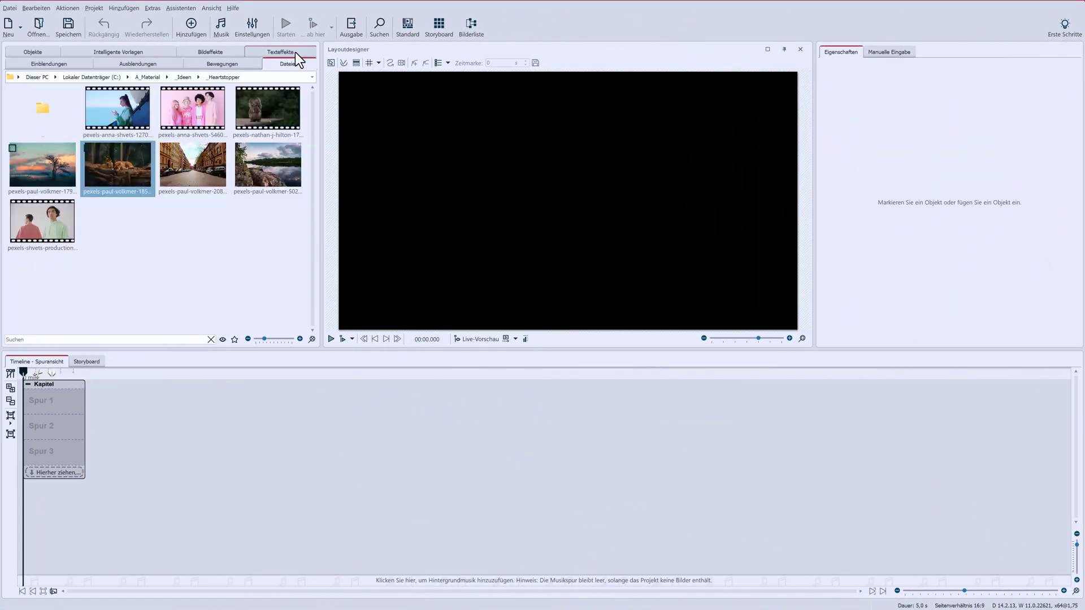
{"action": "left_click_drag", "start_coordinate": [120, 160], "coordinate": [53, 414]}
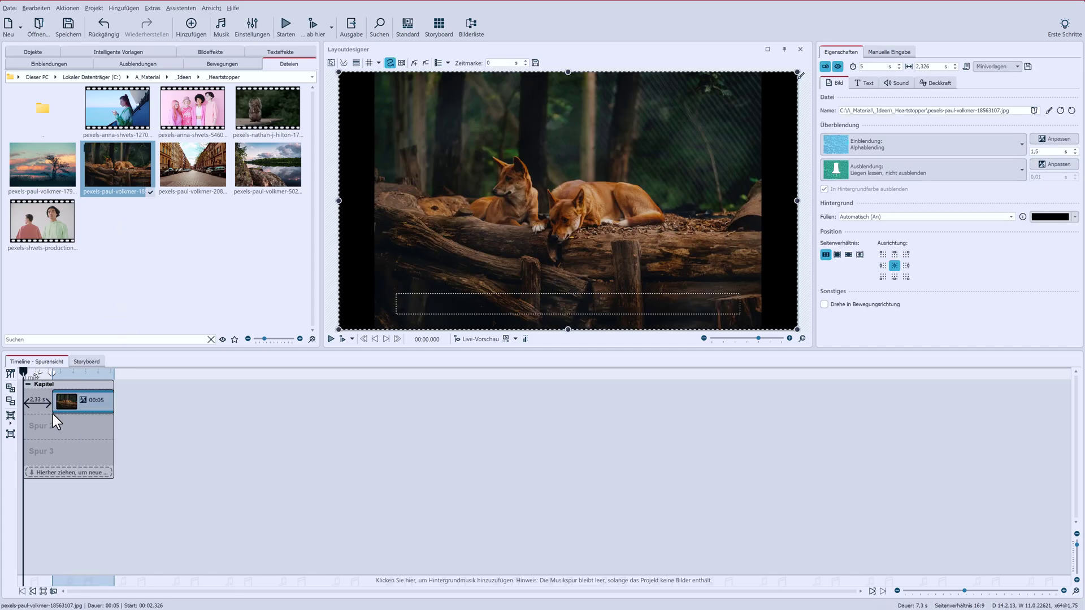
{"action": "left_click", "coordinate": [867, 146]}
{"action": "left_click", "coordinate": [839, 198]}
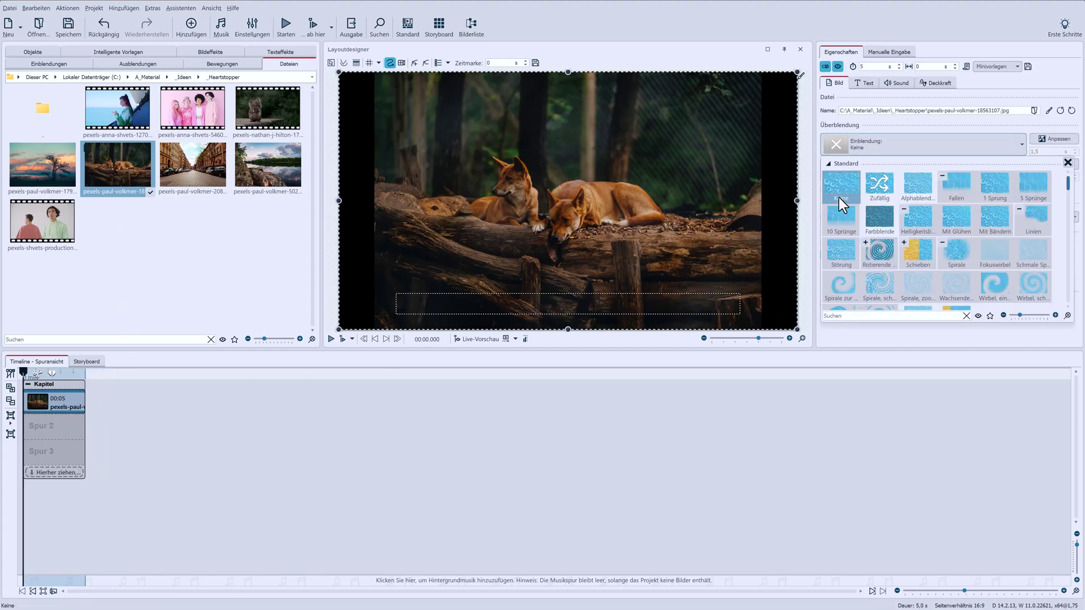
Crop the dingo photo to fill the frame (Zuschneiden) and set its duration to 10 s
{"action": "left_click", "coordinate": [904, 116]}
{"action": "left_click", "coordinate": [838, 254]}
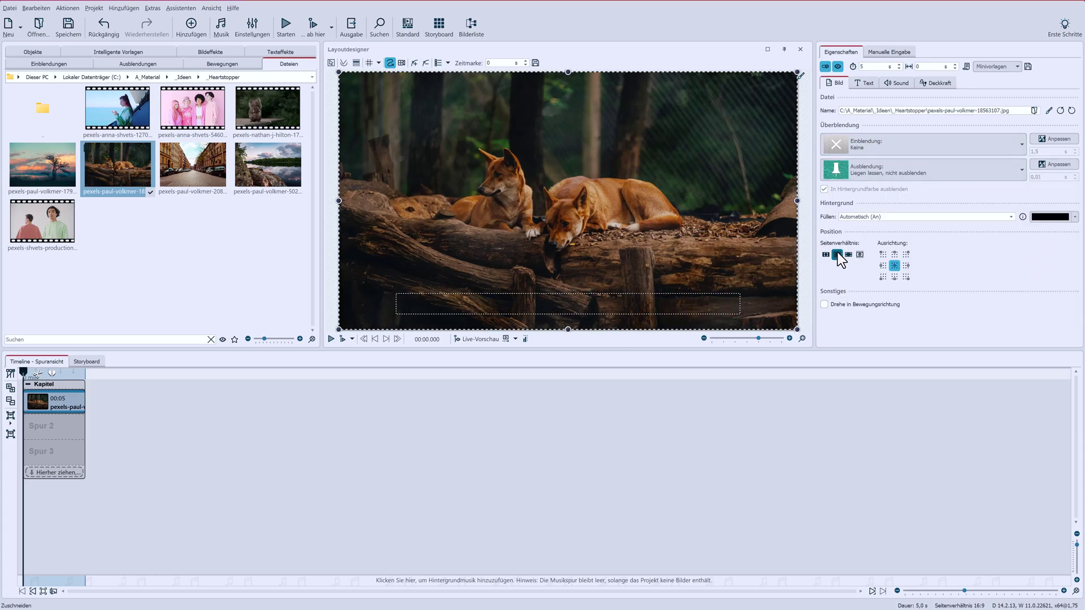
{"action": "left_click", "coordinate": [861, 67]}
{"action": "type", "text": "10"}
{"action": "key", "text": "Return"}
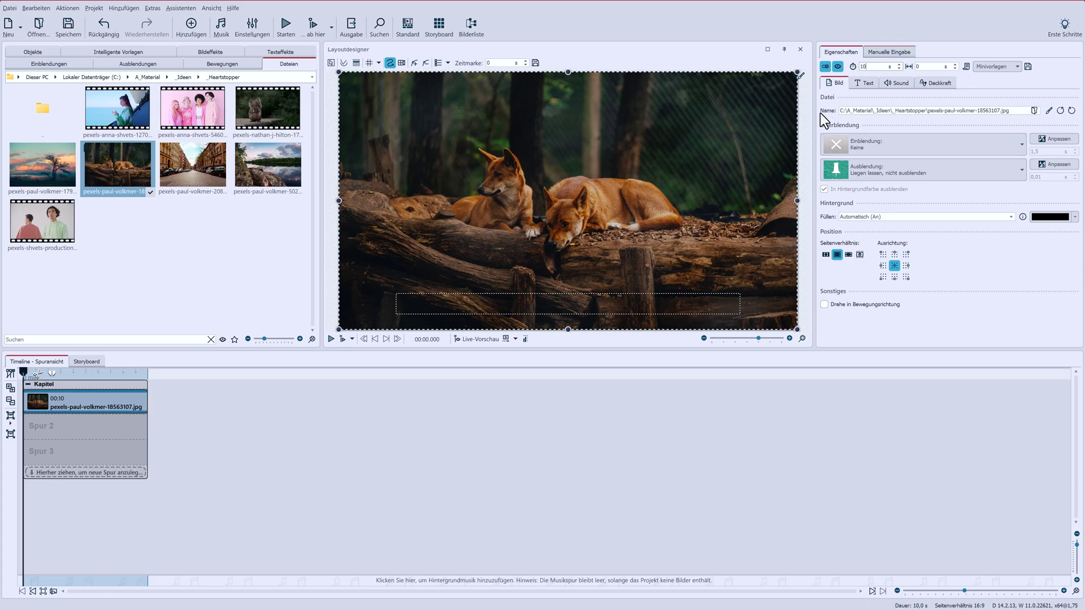
Add the Eichenblatt shape to the second track and shrink it to a small leaf over the dingo photo
{"action": "left_click", "coordinate": [23, 52]}
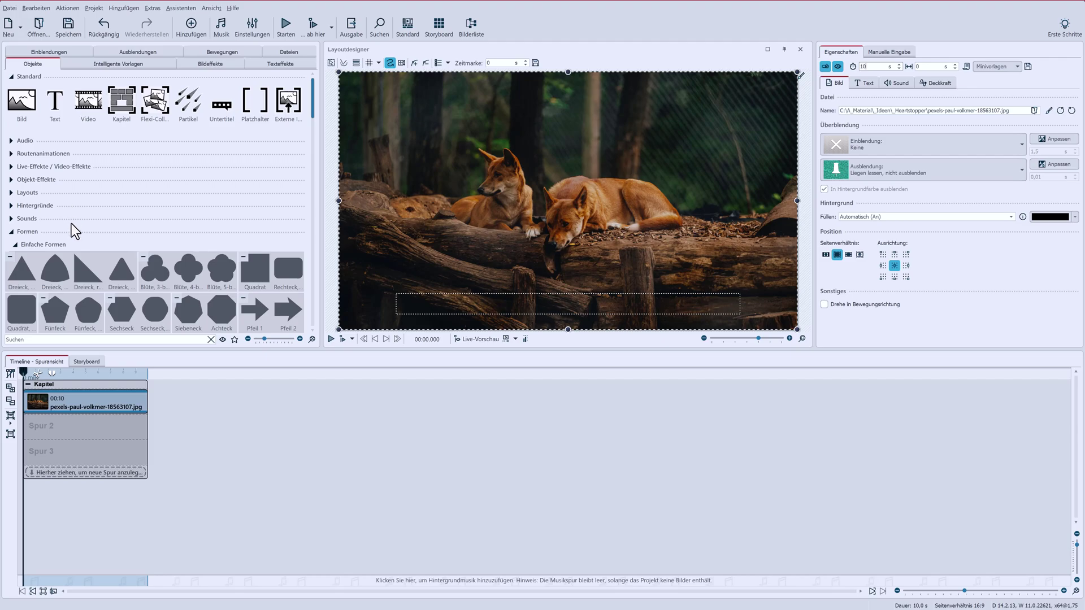
{"action": "scroll", "coordinate": [314, 333], "scroll_direction": "down", "scroll_amount": 3}
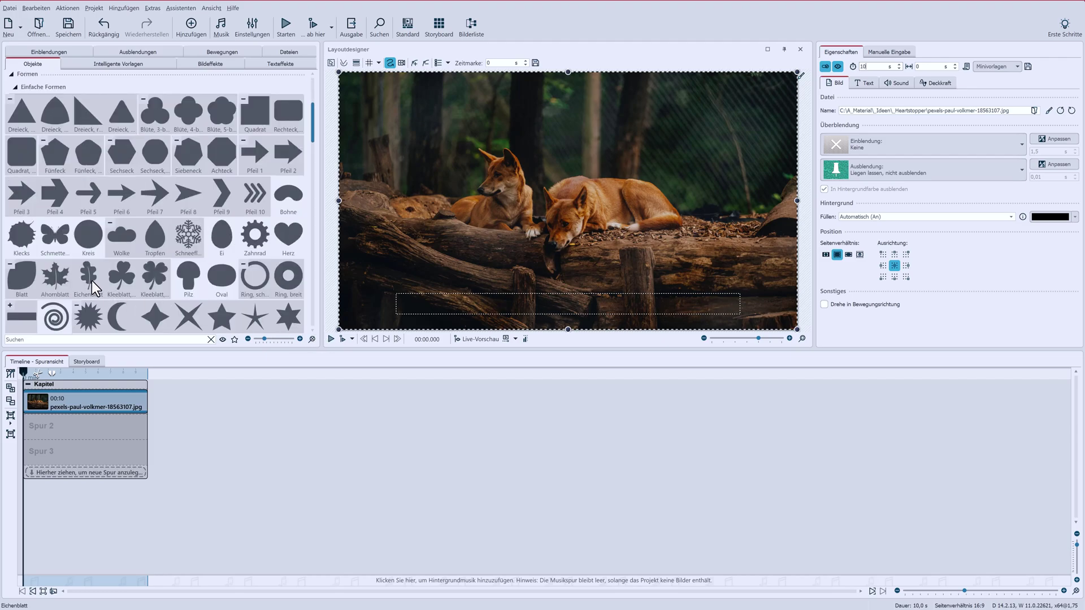
{"action": "left_click_drag", "start_coordinate": [91, 313], "coordinate": [66, 430]}
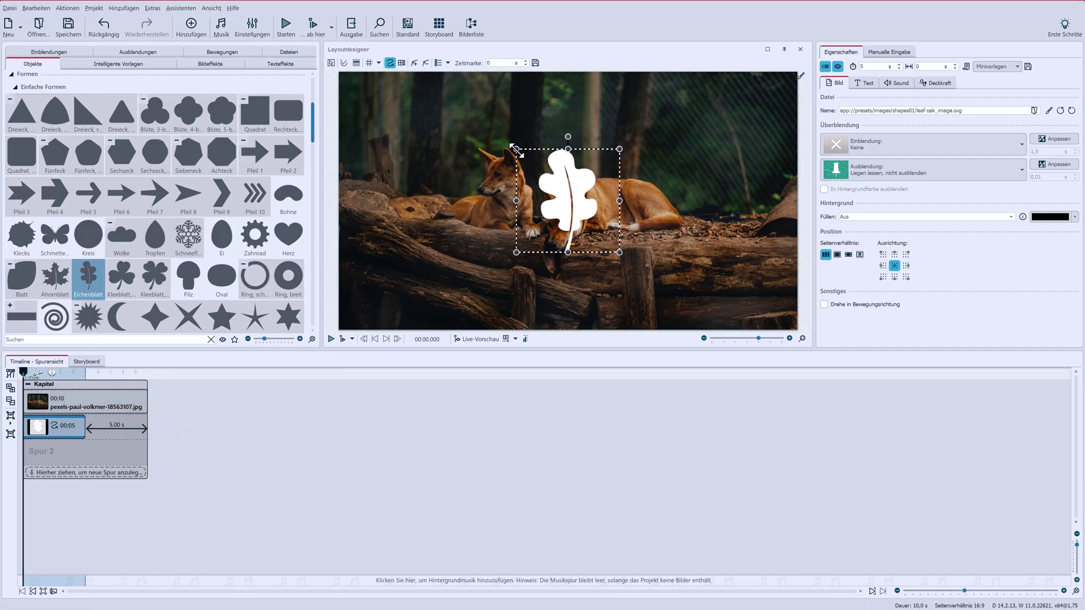
{"action": "left_click_drag", "start_coordinate": [516, 150], "coordinate": [552, 221]}
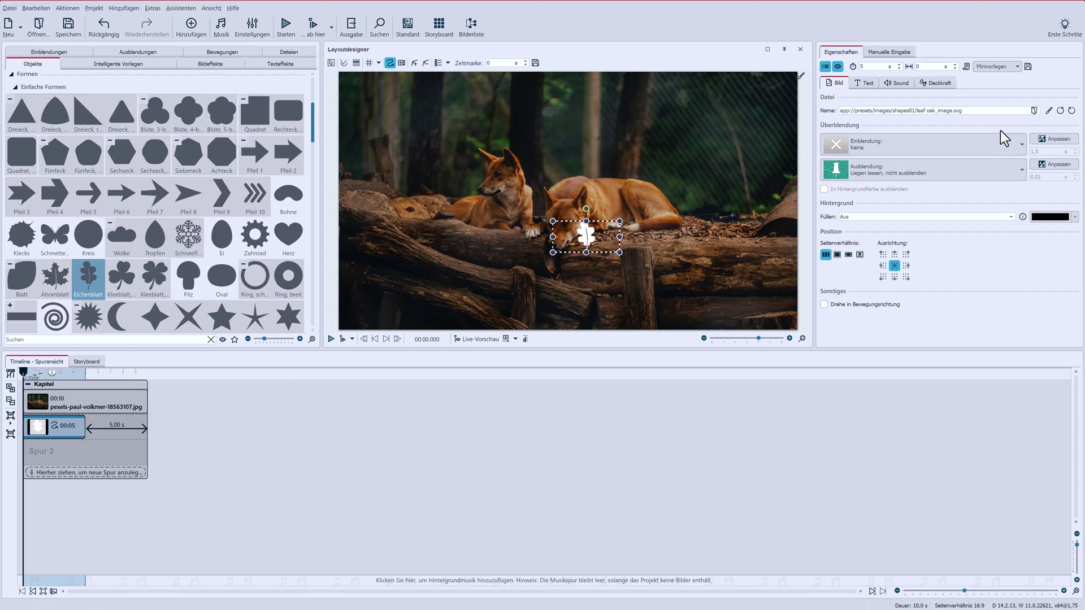
Colour the oak leaf green with Einfärben, using Kolorieren with hue 119 and lightness -122
{"action": "left_click", "coordinate": [1047, 111]}
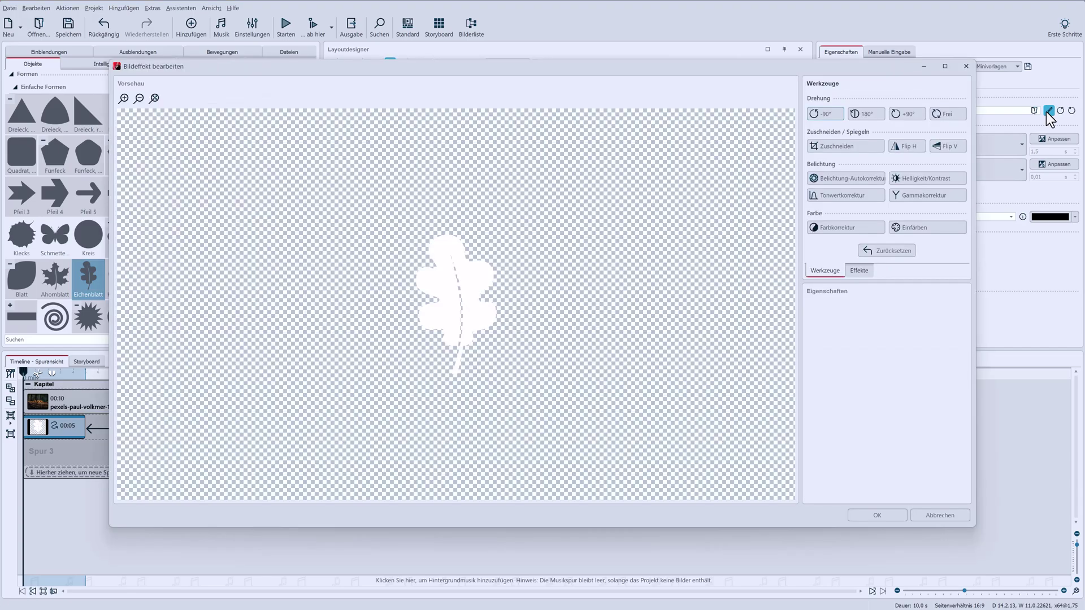
{"action": "left_click", "coordinate": [924, 225]}
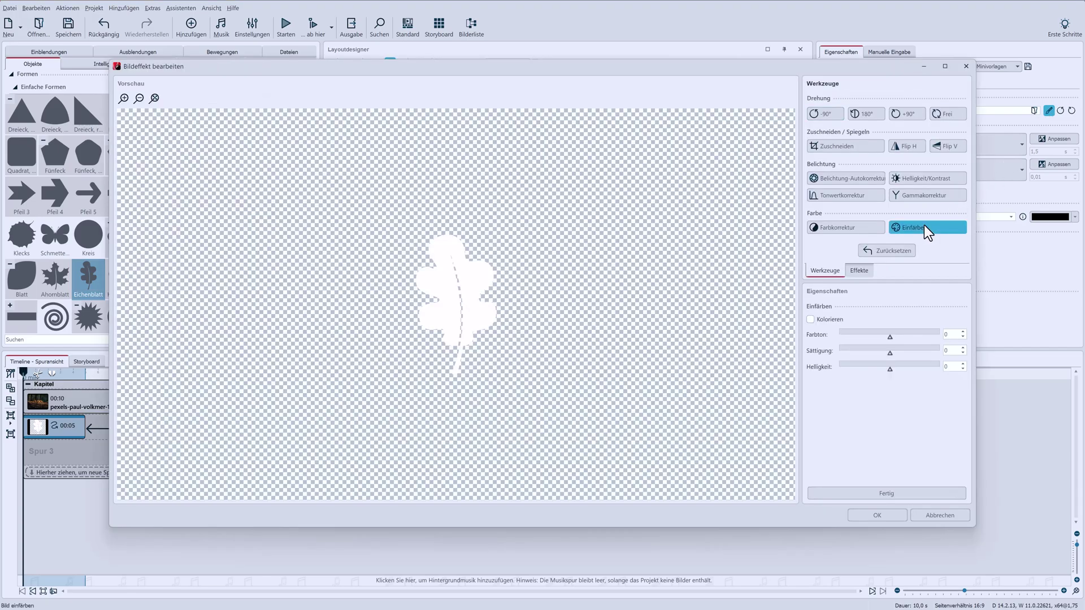
{"action": "left_click", "coordinate": [835, 319]}
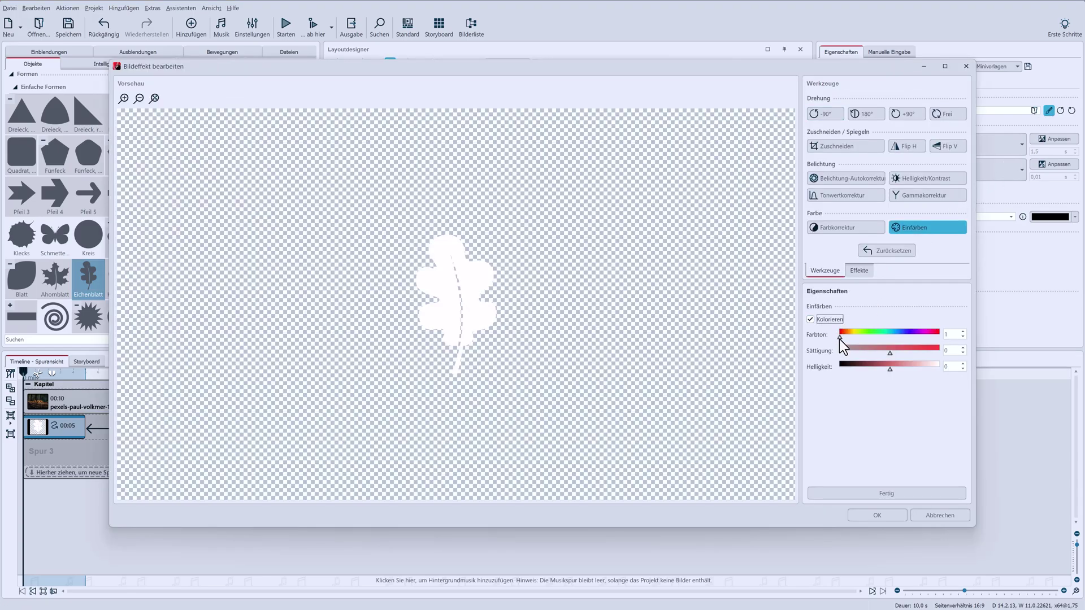
{"action": "left_click_drag", "start_coordinate": [839, 337], "coordinate": [865, 371]}
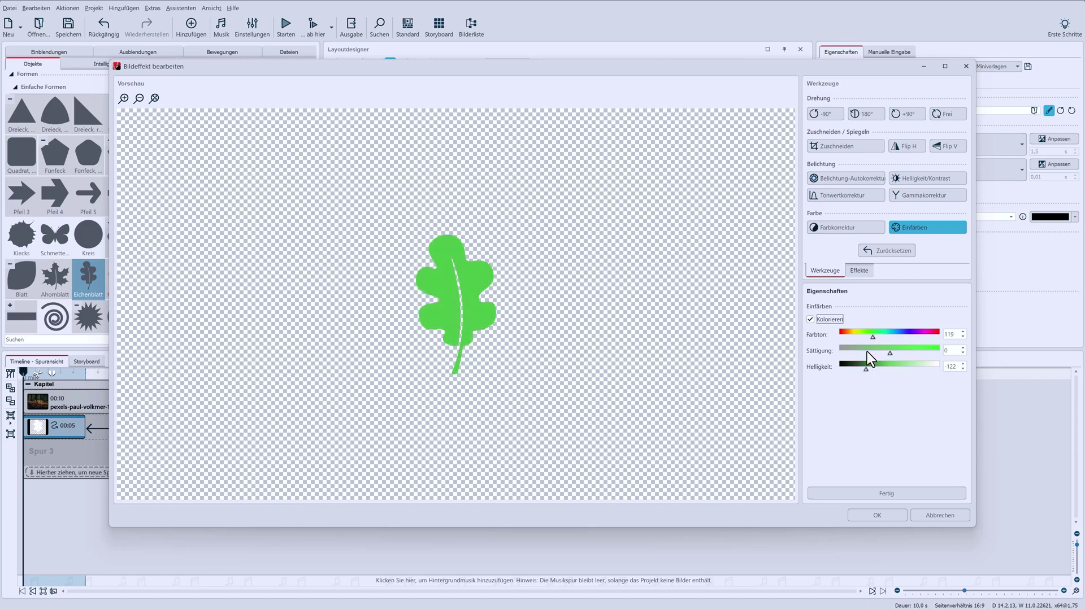
Add a Kontur effect to the leaf in beige (F5F5DC) with a thickness of 0.05 cm
{"action": "left_click", "coordinate": [864, 274]}
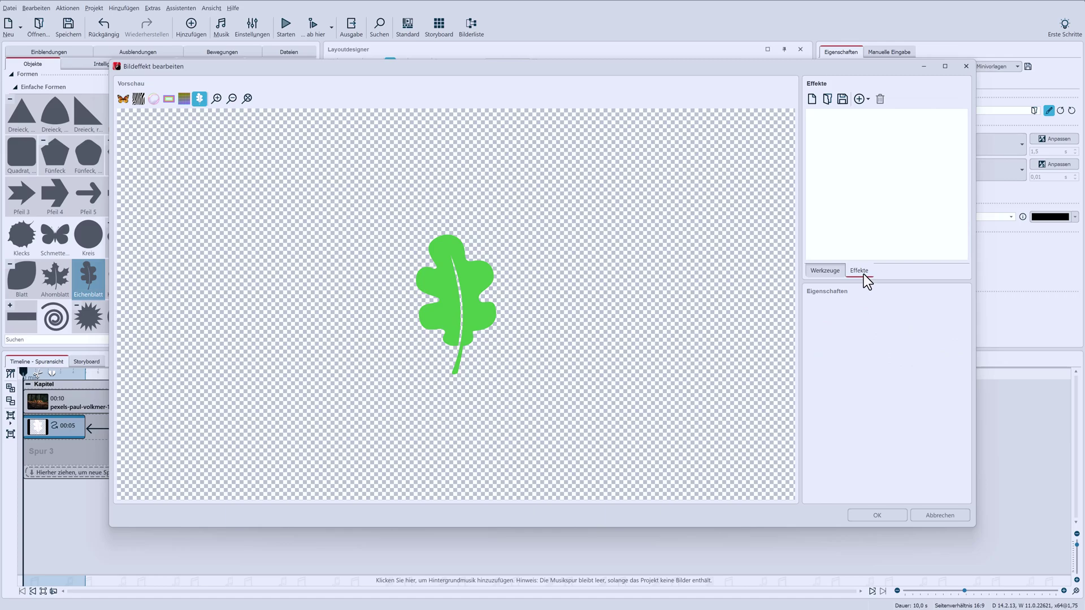
{"action": "left_click", "coordinate": [867, 99]}
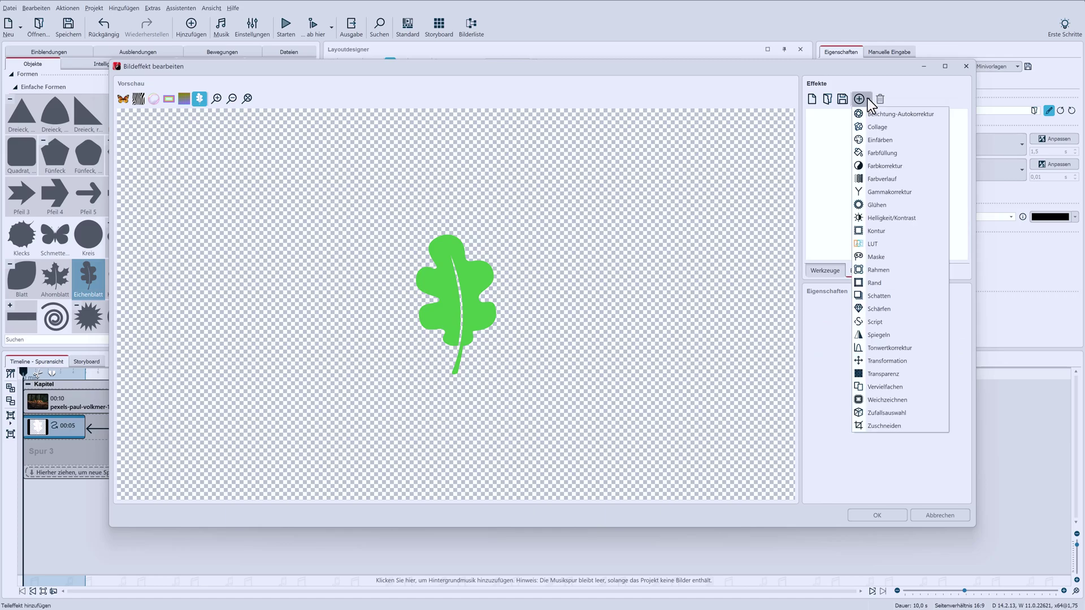
{"action": "left_click", "coordinate": [877, 235]}
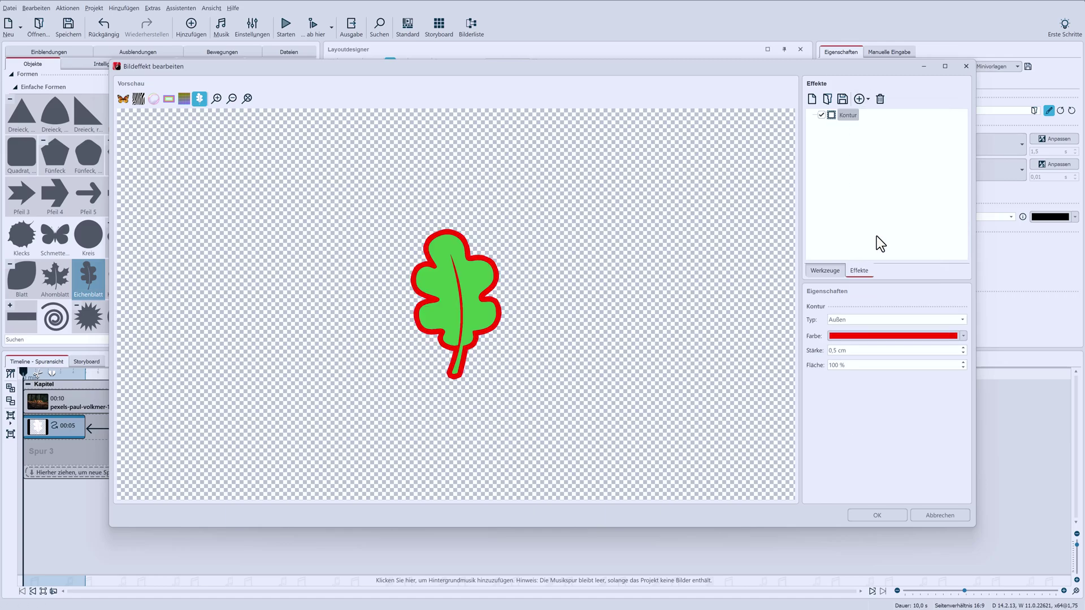
{"action": "left_click", "coordinate": [872, 337]}
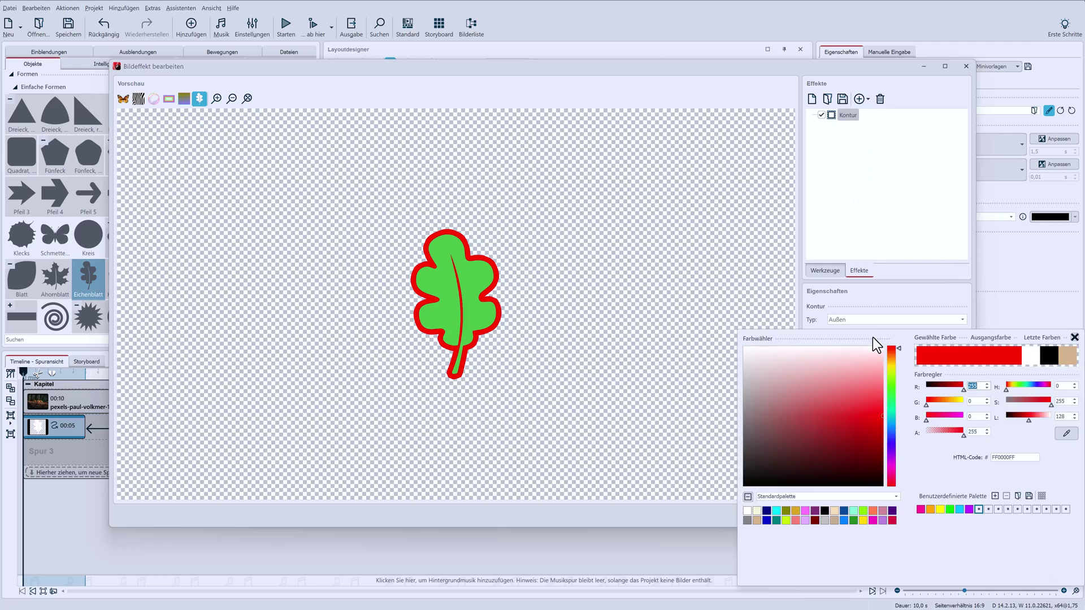
{"action": "left_click", "coordinate": [756, 511]}
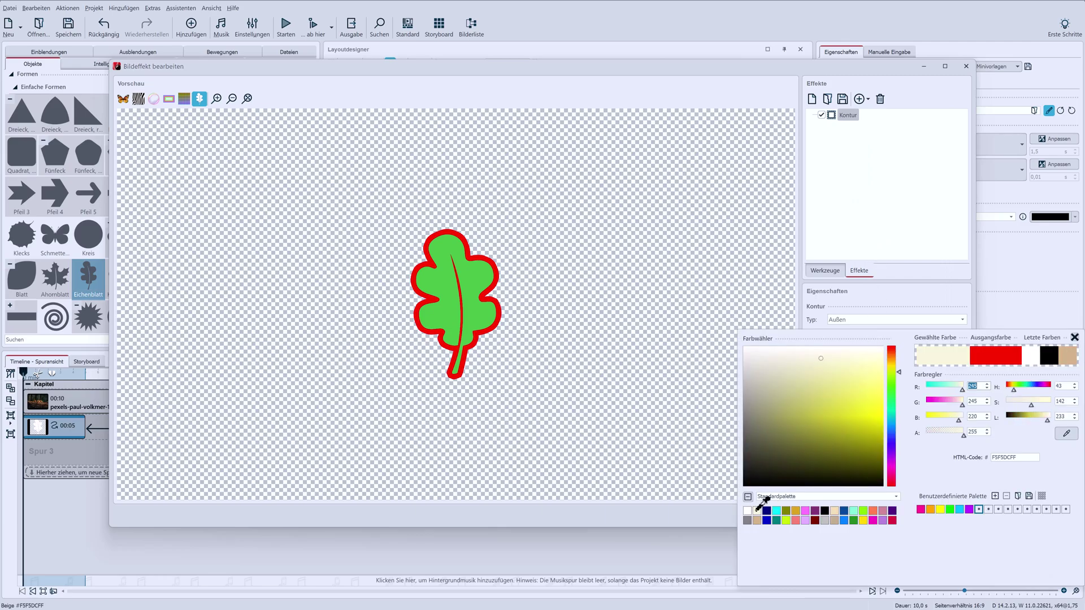
{"action": "left_click", "coordinate": [869, 289]}
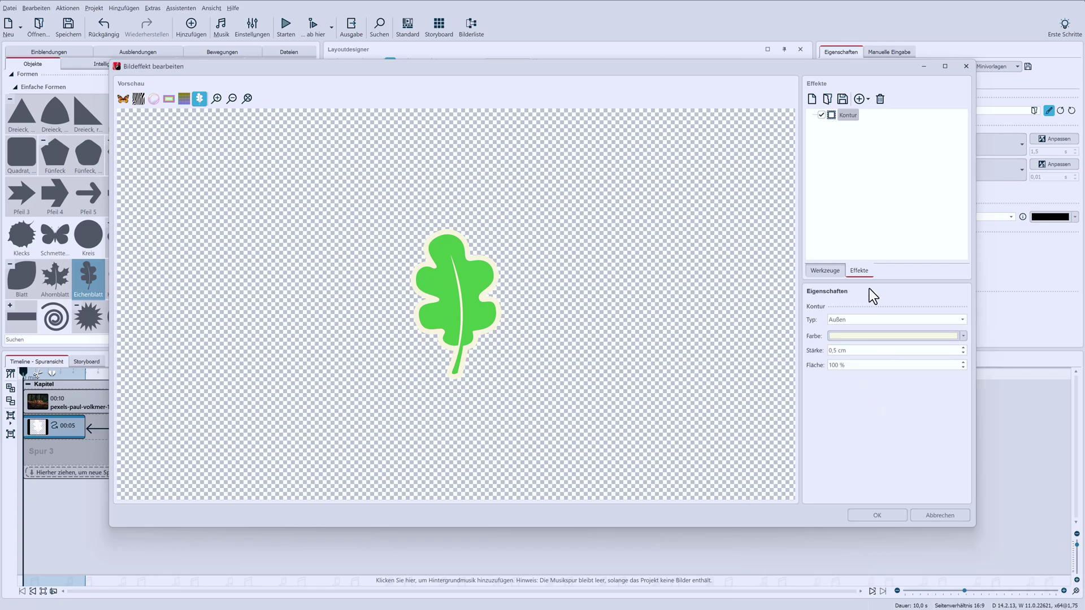
{"action": "left_click", "coordinate": [962, 353]}
{"action": "left_click", "coordinate": [962, 353]}
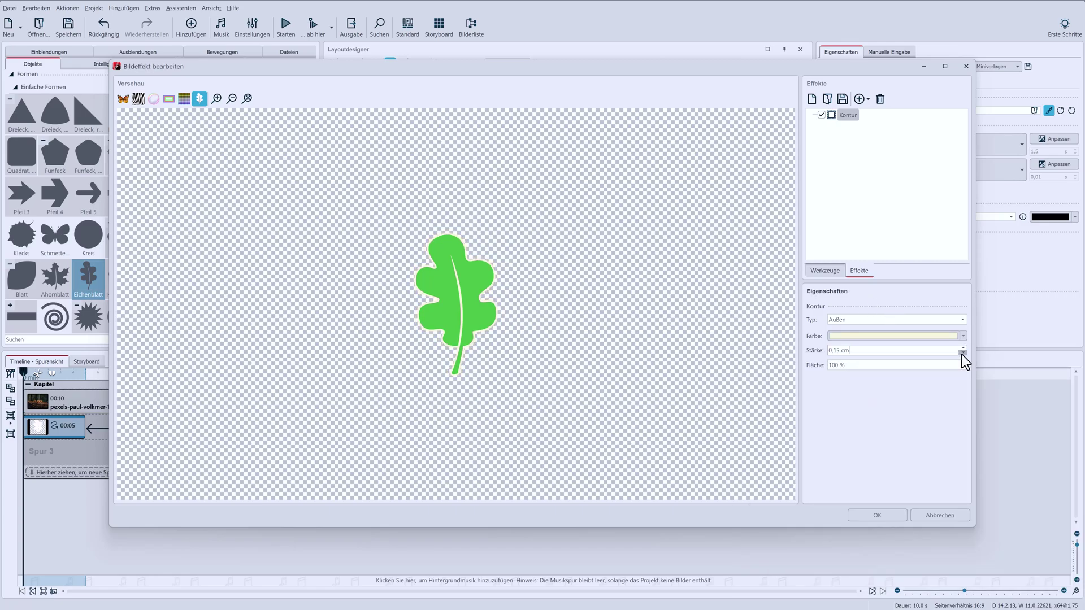
{"action": "left_click", "coordinate": [962, 353]}
Add a second Kontur effect in black with a thickness of 0.05 cm and apply the image effects
{"action": "left_click", "coordinate": [868, 97]}
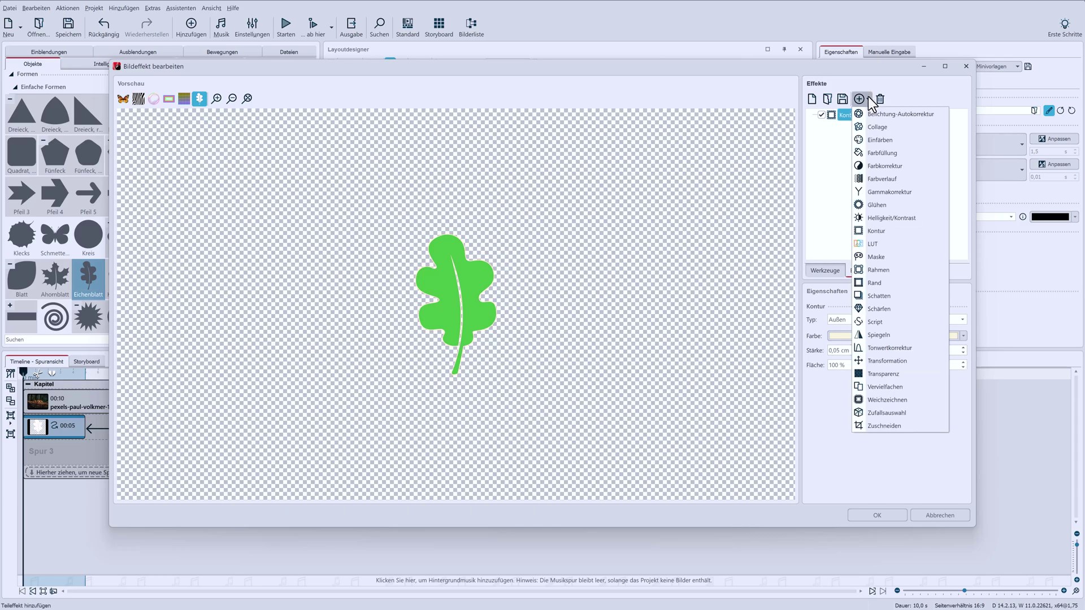
{"action": "left_click", "coordinate": [880, 232]}
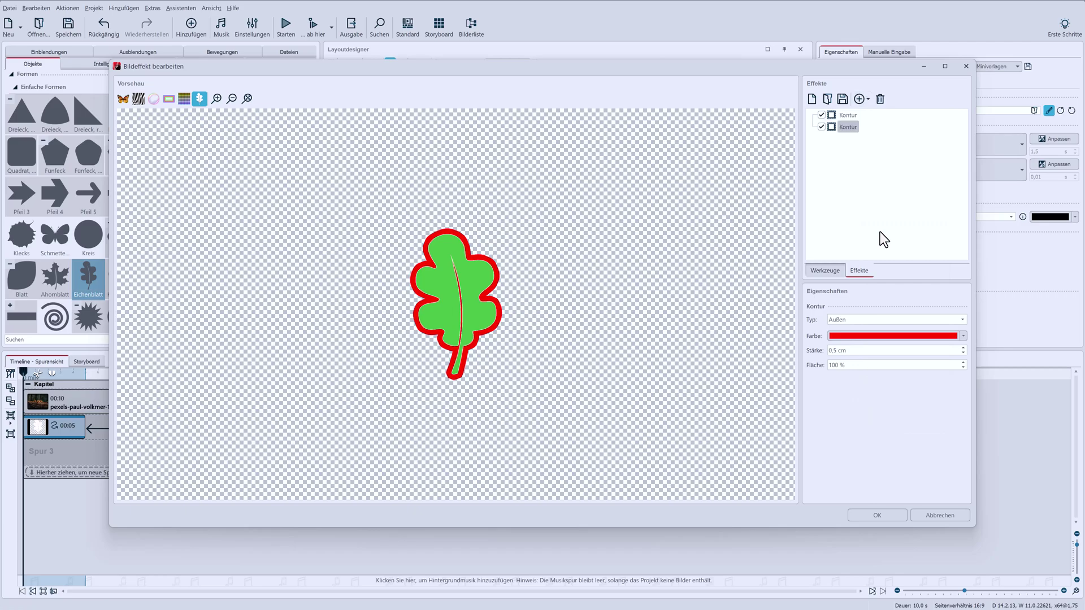
{"action": "left_click", "coordinate": [856, 337]}
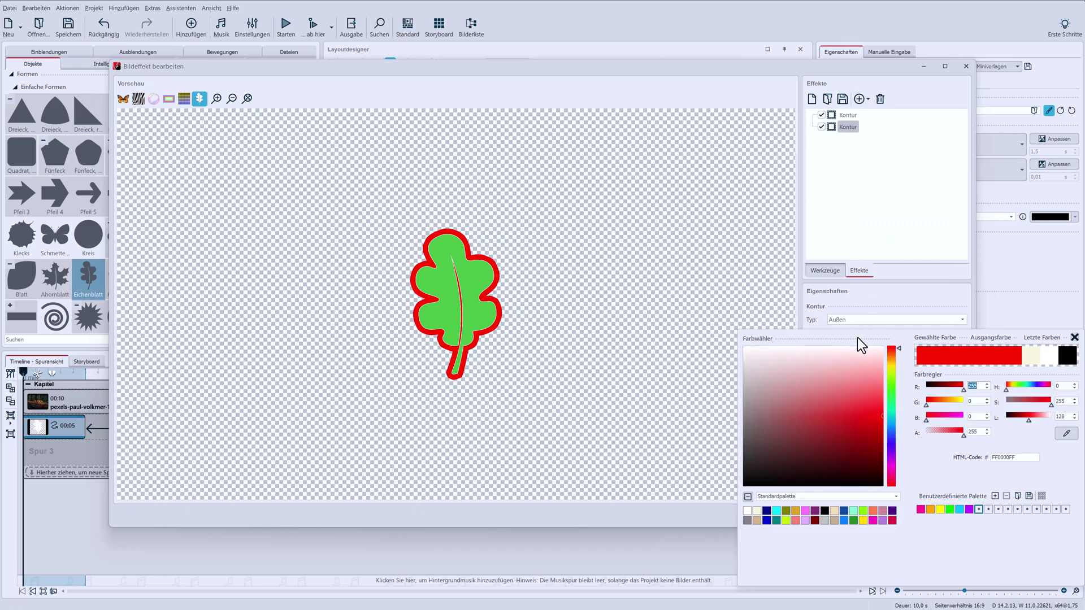
{"action": "left_click", "coordinate": [1066, 356]}
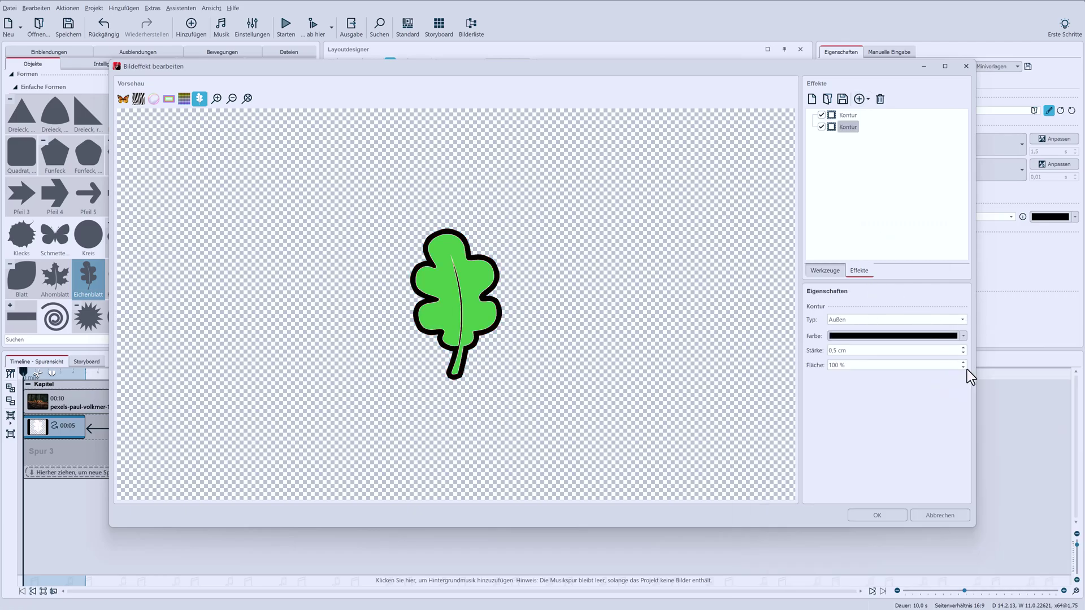
{"action": "left_click", "coordinate": [963, 354]}
{"action": "left_click", "coordinate": [963, 353]}
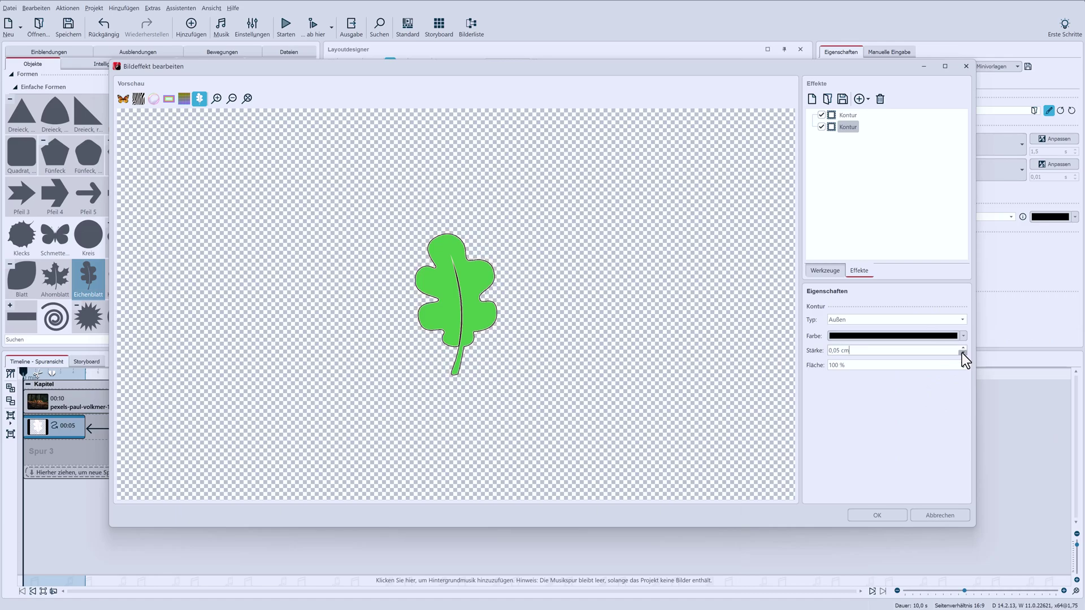
{"action": "left_click", "coordinate": [880, 513]}
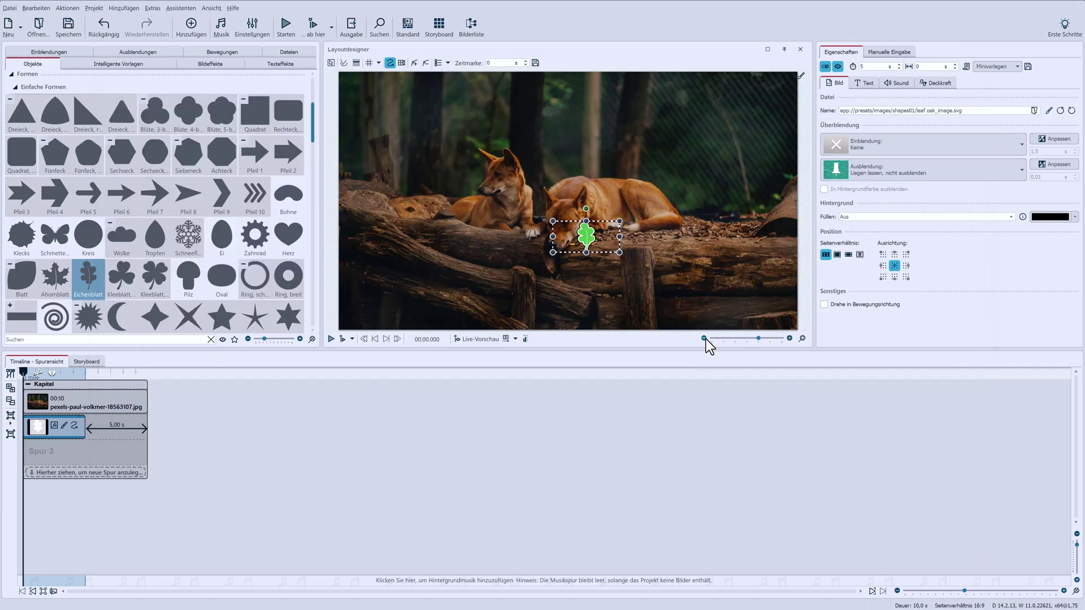
Place the leaf just outside the photo's left edge, rotated about 111°, and add a 2 s motion mark inside the photo at about 71°
{"action": "left_click", "coordinate": [704, 338]}
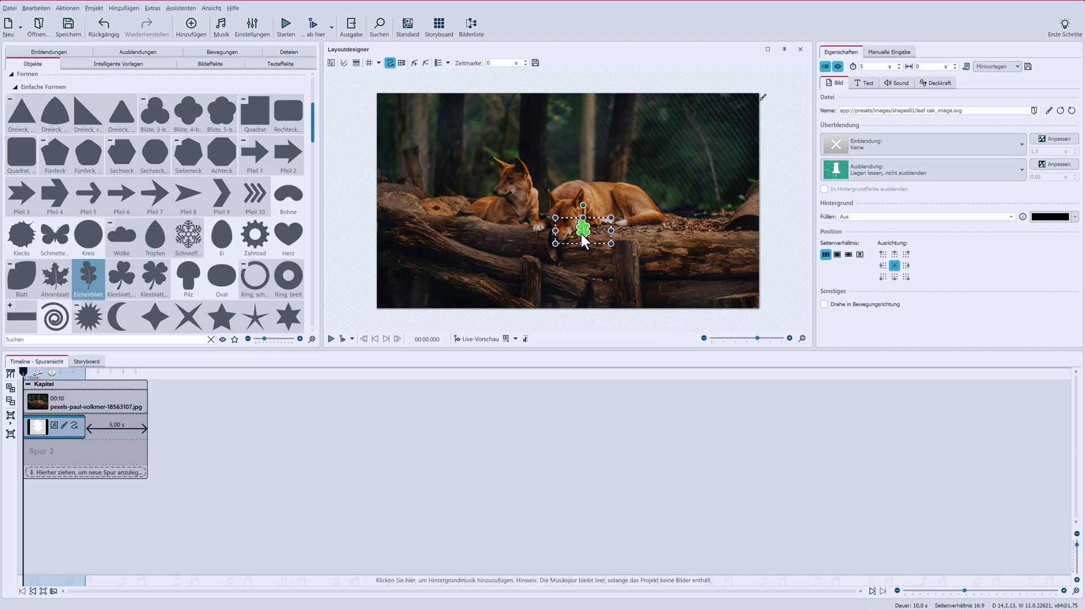
{"action": "left_click_drag", "start_coordinate": [582, 236], "coordinate": [394, 150]}
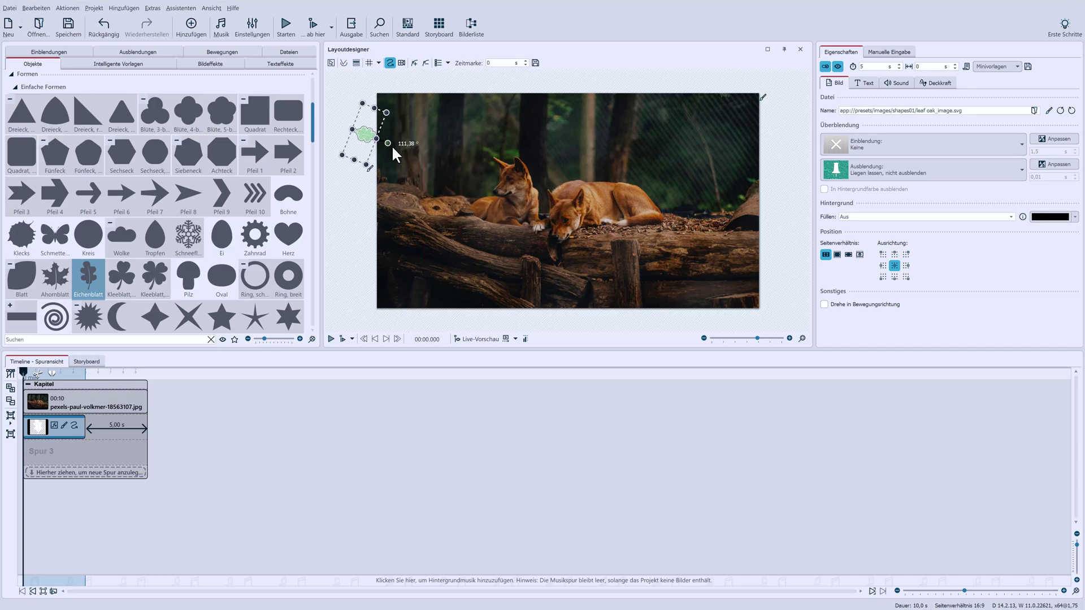
{"action": "left_click", "coordinate": [416, 66]}
{"action": "left_click_drag", "start_coordinate": [403, 155], "coordinate": [466, 153]}
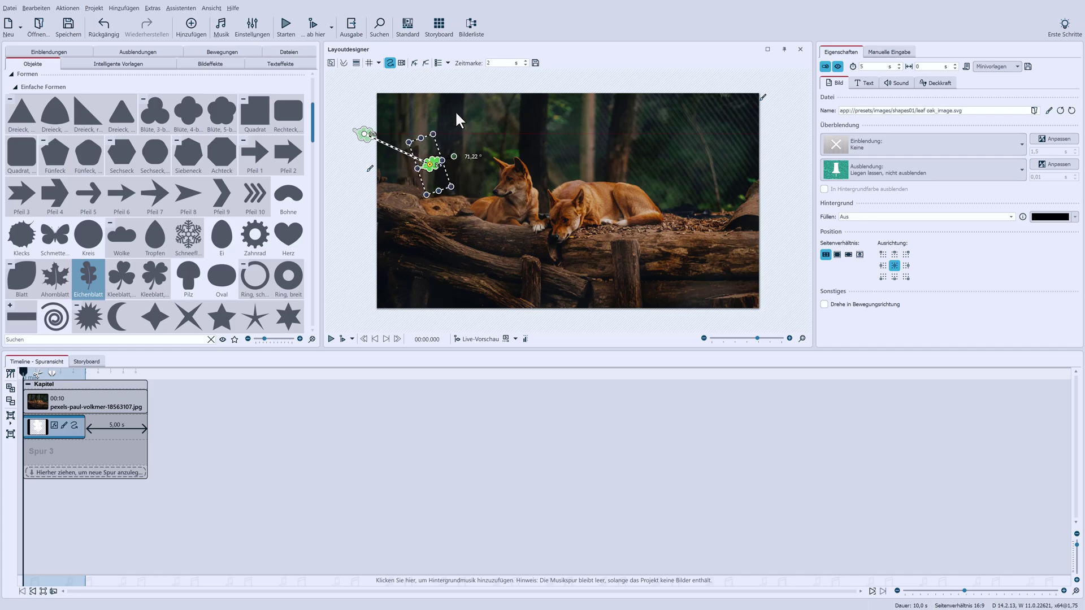
Add rotated motion marks at 4, 6, 8 and 10 s along a wavy path that ends outside the photo's right edge
{"action": "left_click", "coordinate": [414, 64]}
{"action": "left_click_drag", "start_coordinate": [467, 179], "coordinate": [554, 159]}
{"action": "left_click", "coordinate": [416, 63]}
{"action": "left_click_drag", "start_coordinate": [576, 116], "coordinate": [686, 165]}
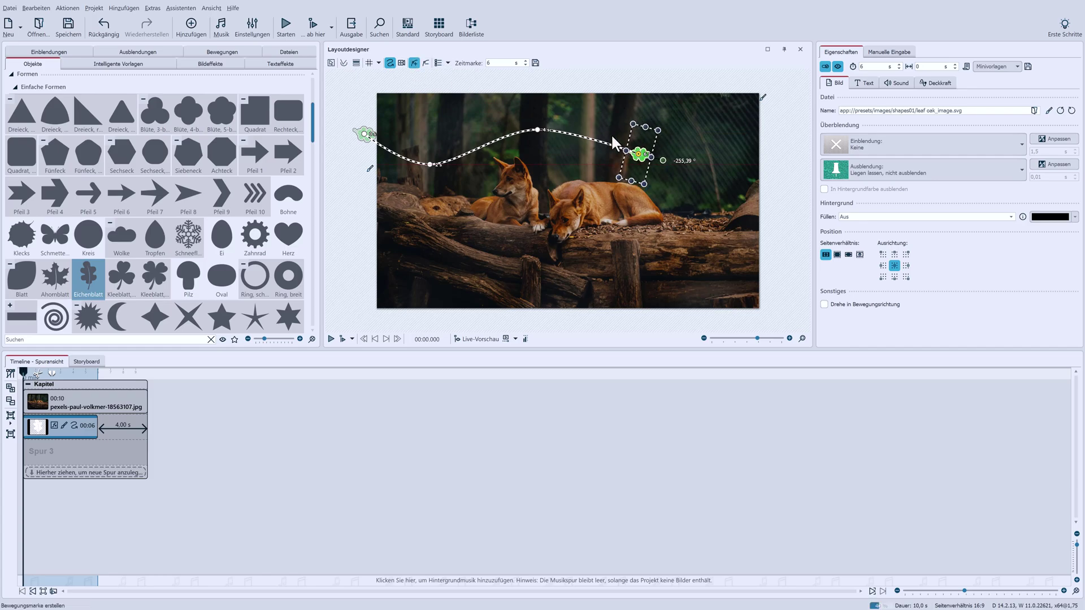
{"action": "left_click", "coordinate": [415, 63]}
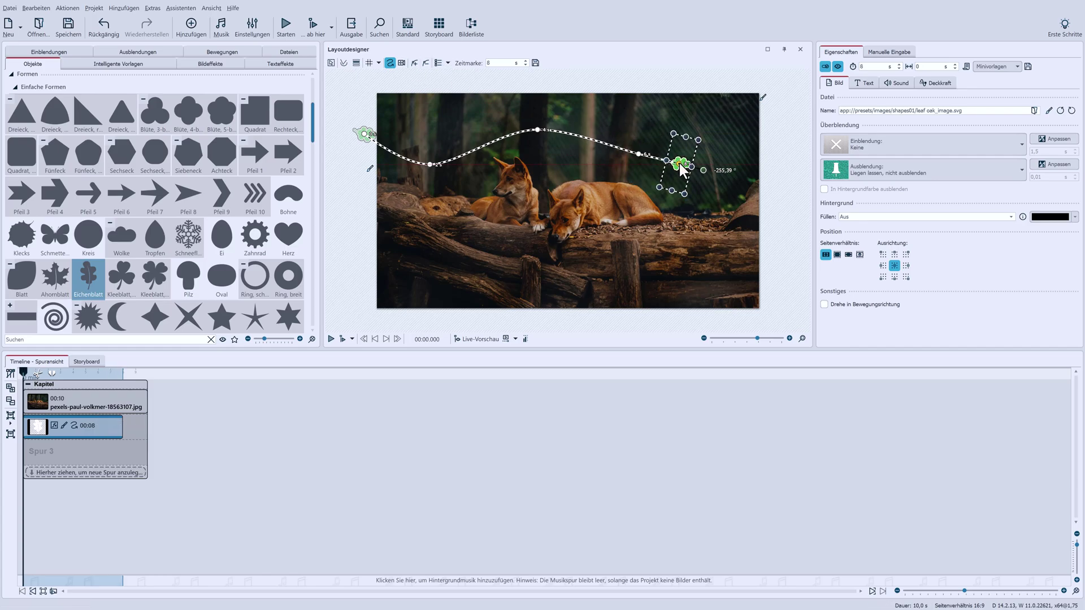
{"action": "left_click", "coordinate": [415, 63]}
{"action": "left_click_drag", "start_coordinate": [753, 214], "coordinate": [801, 177]}
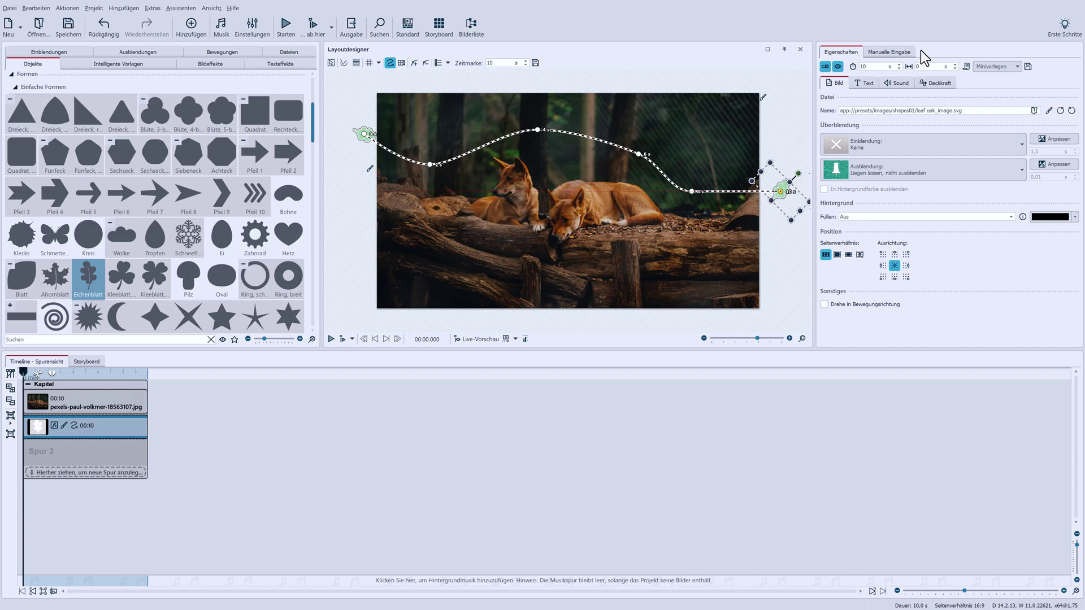
Examine the time distribution options in the motion path's manual settings
{"action": "left_click", "coordinate": [902, 52]}
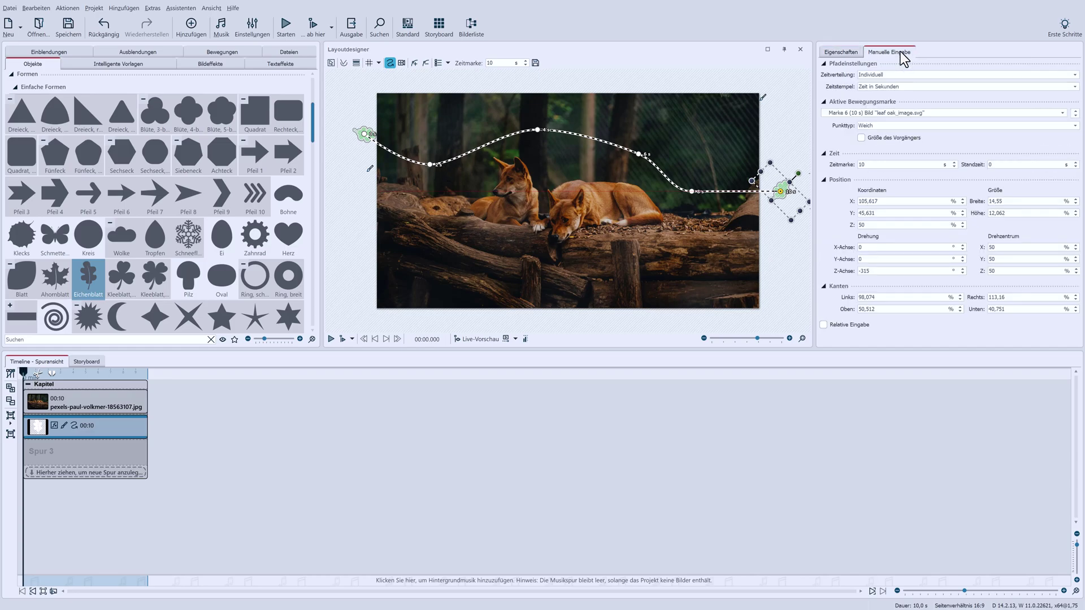
{"action": "left_click", "coordinate": [898, 75]}
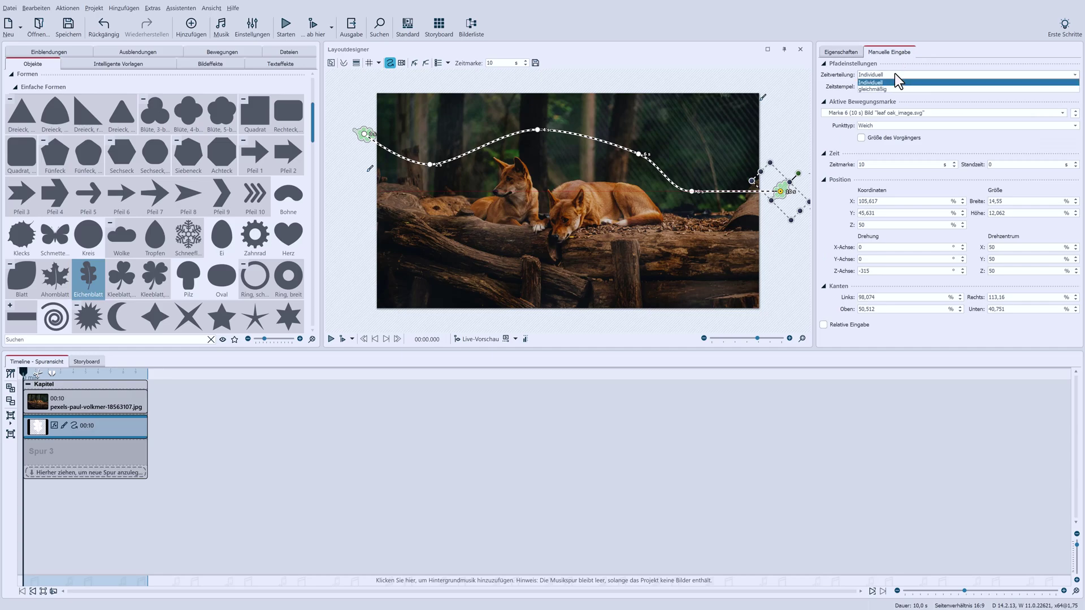
{"action": "left_click", "coordinate": [894, 73]}
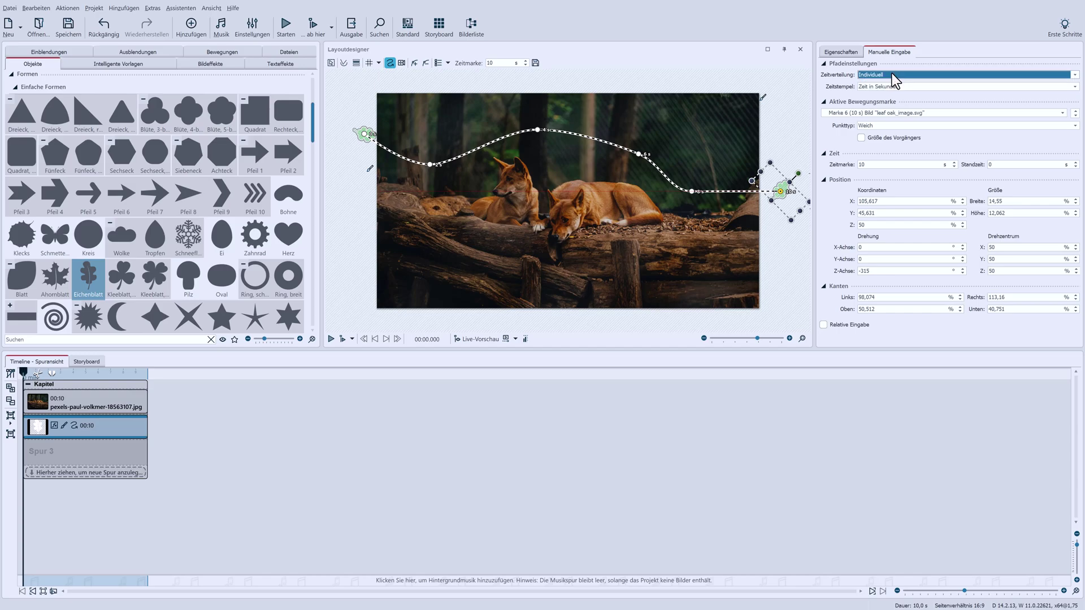
{"action": "left_click", "coordinate": [835, 52]}
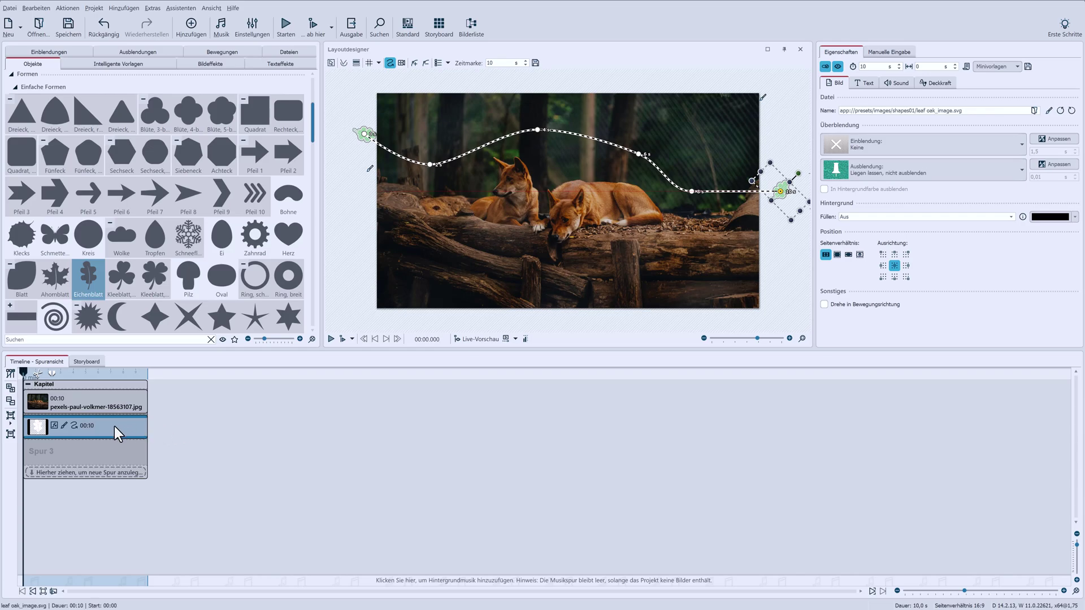
Duplicate the green oak leaf onto a new track and recolour the copy red with a hue of 1
{"action": "left_click_drag", "start_coordinate": [114, 426], "coordinate": [95, 456]}
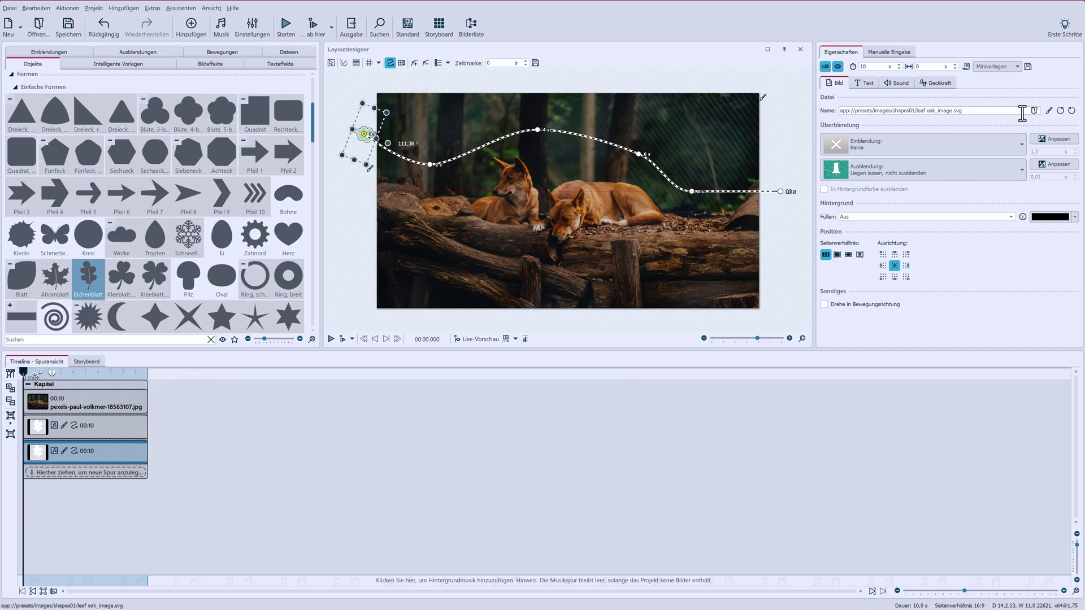
{"action": "left_click", "coordinate": [1049, 111]}
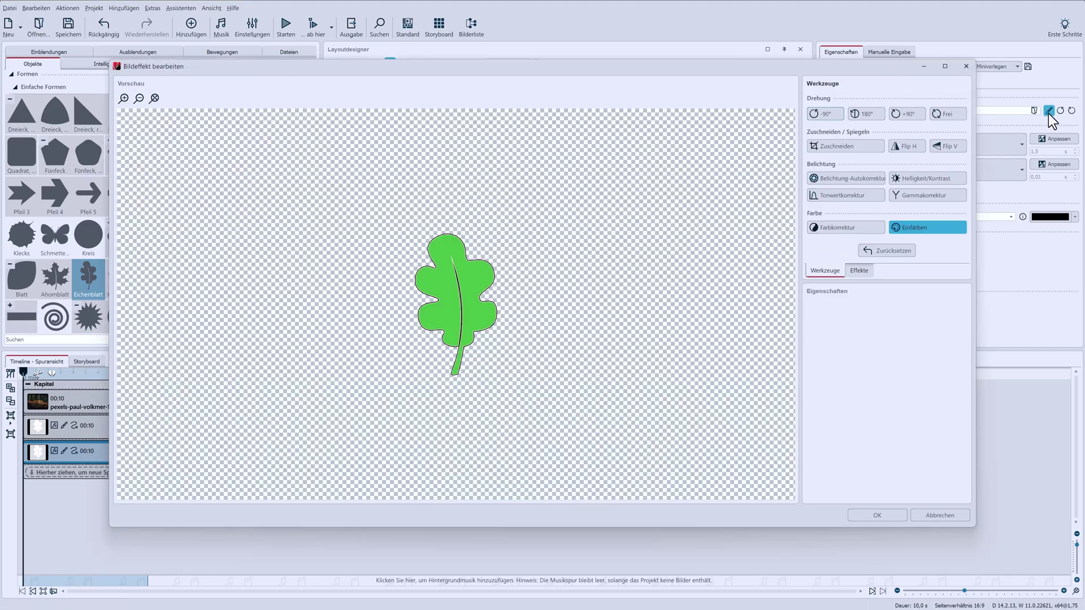
{"action": "left_click", "coordinate": [911, 229]}
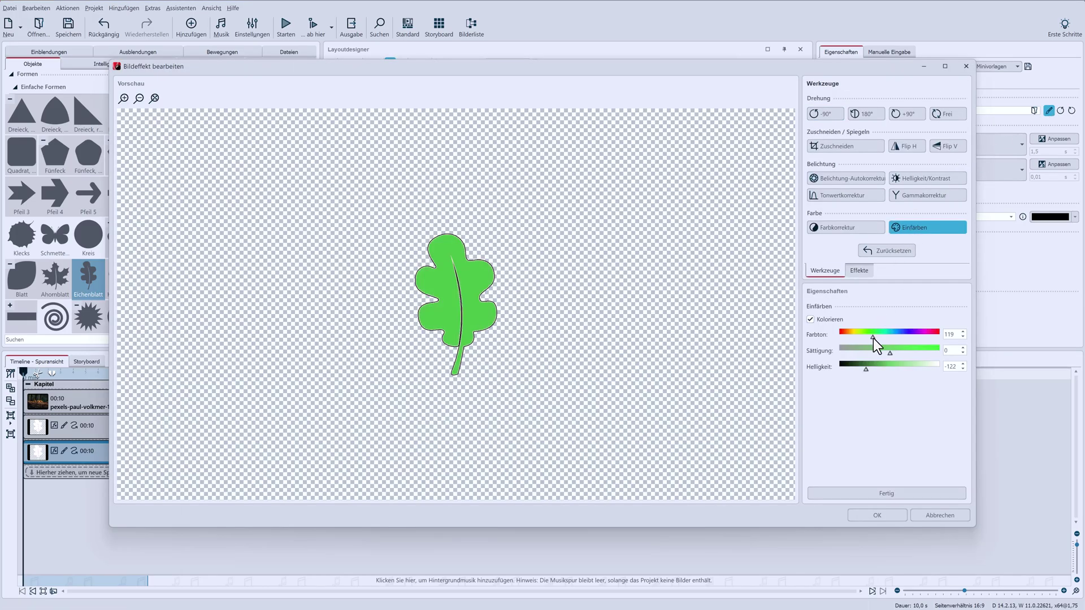
{"action": "left_click_drag", "start_coordinate": [873, 337], "coordinate": [839, 337]}
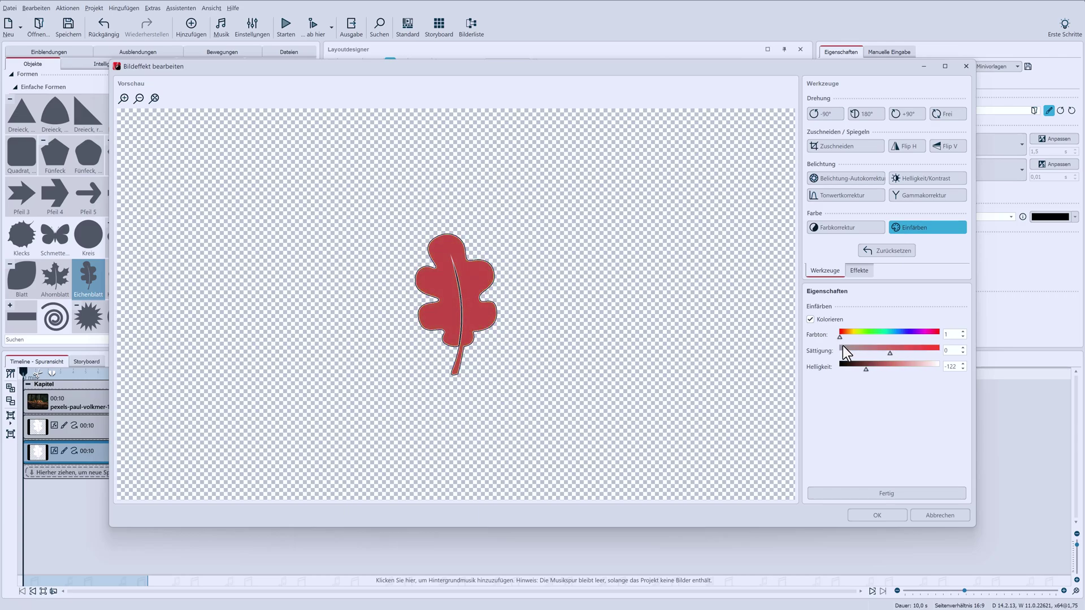
{"action": "left_click", "coordinate": [874, 513]}
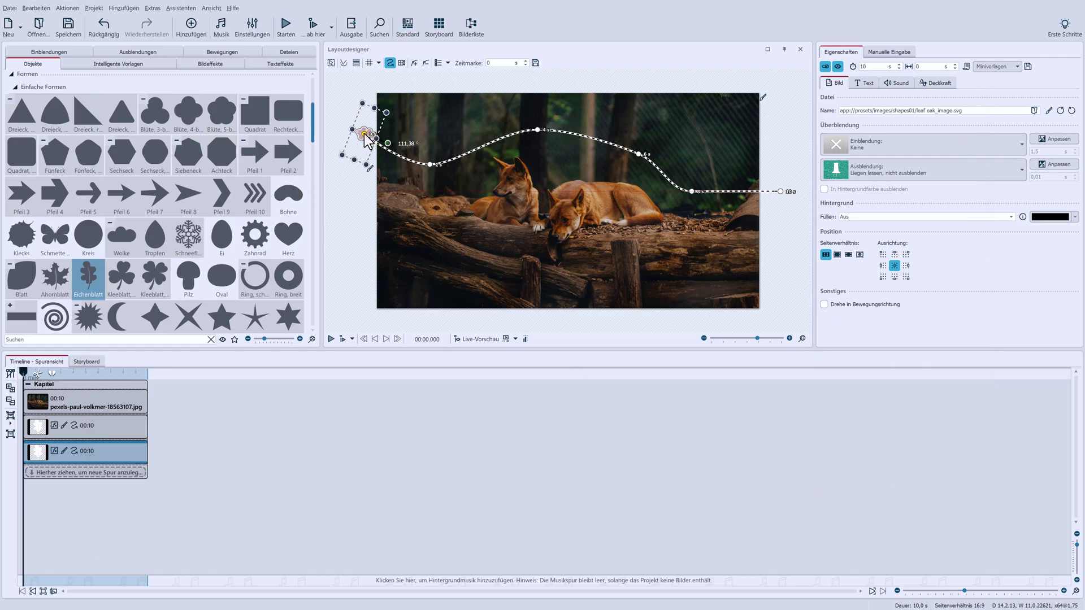
Reposition the red leaf's motion marks into a zigzag path running from above the photo's upper-left area down past its lower edge
{"action": "left_click_drag", "start_coordinate": [365, 138], "coordinate": [452, 157]}
{"action": "left_click_drag", "start_coordinate": [537, 130], "coordinate": [433, 195]}
{"action": "left_click_drag", "start_coordinate": [638, 154], "coordinate": [486, 240]}
{"action": "left_click_drag", "start_coordinate": [692, 192], "coordinate": [526, 268]}
{"action": "left_click_drag", "start_coordinate": [780, 191], "coordinate": [481, 331]}
{"action": "left_click", "coordinate": [433, 195]}
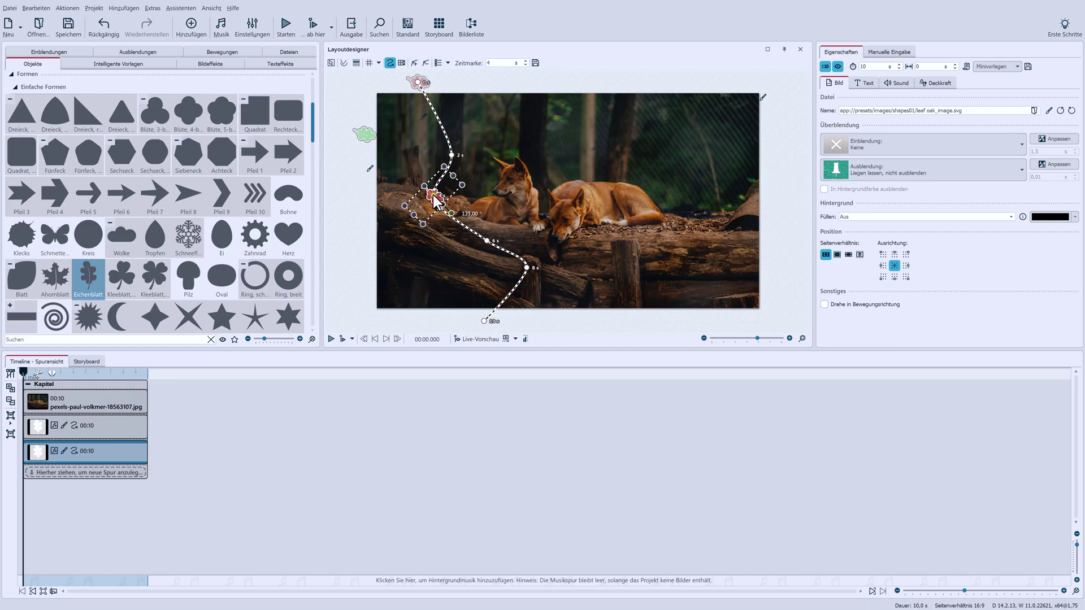
{"action": "left_click", "coordinate": [486, 239]}
{"action": "left_click", "coordinate": [526, 266]}
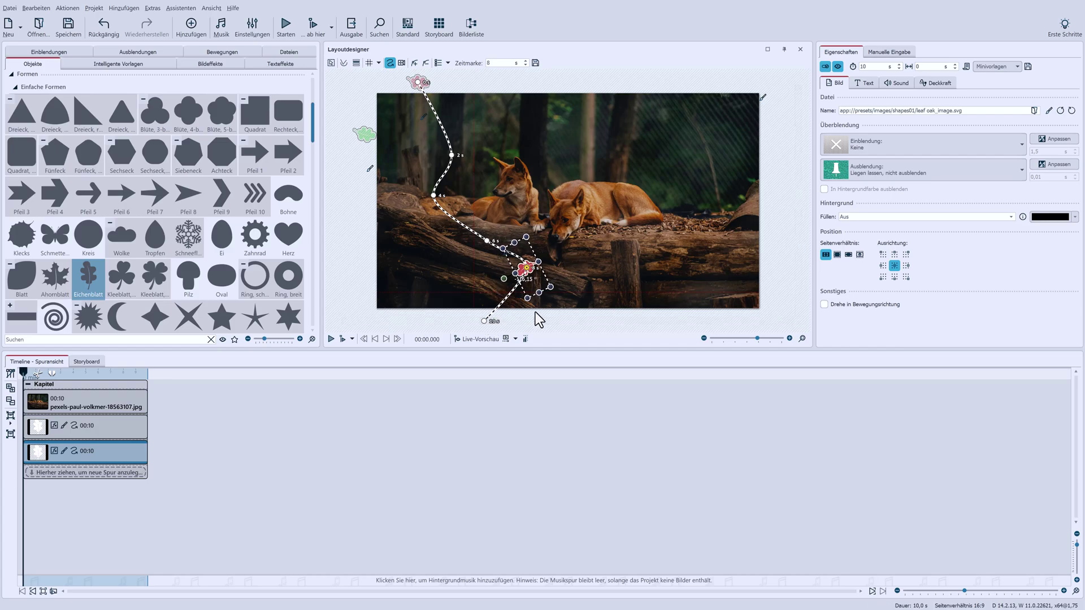
Set the red leaf's motion path duration to 8 s and preview the animation
{"action": "left_click", "coordinate": [703, 338]}
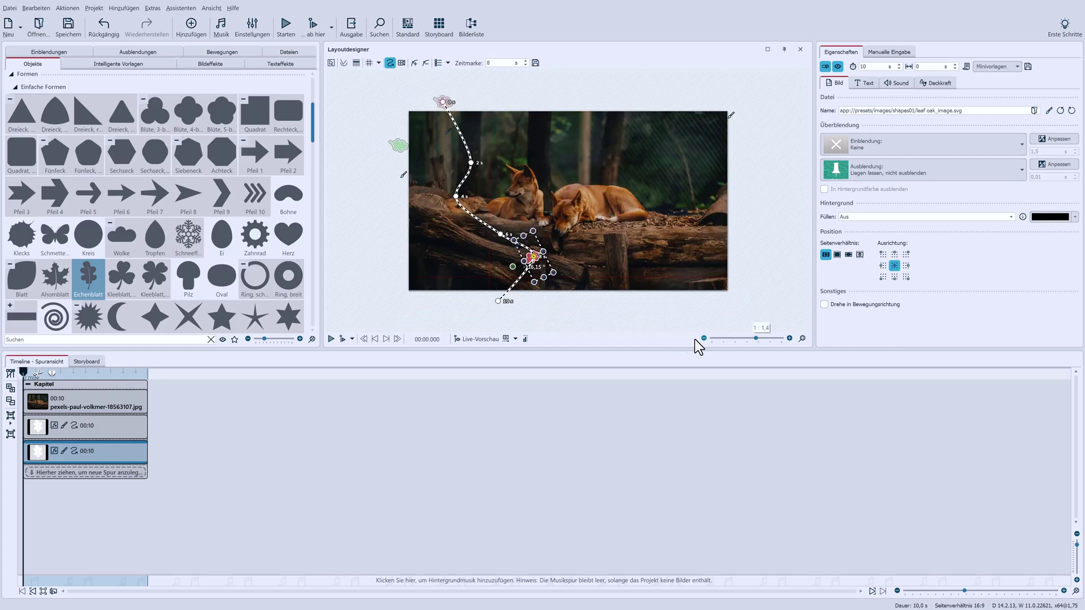
{"action": "left_click", "coordinate": [498, 302]}
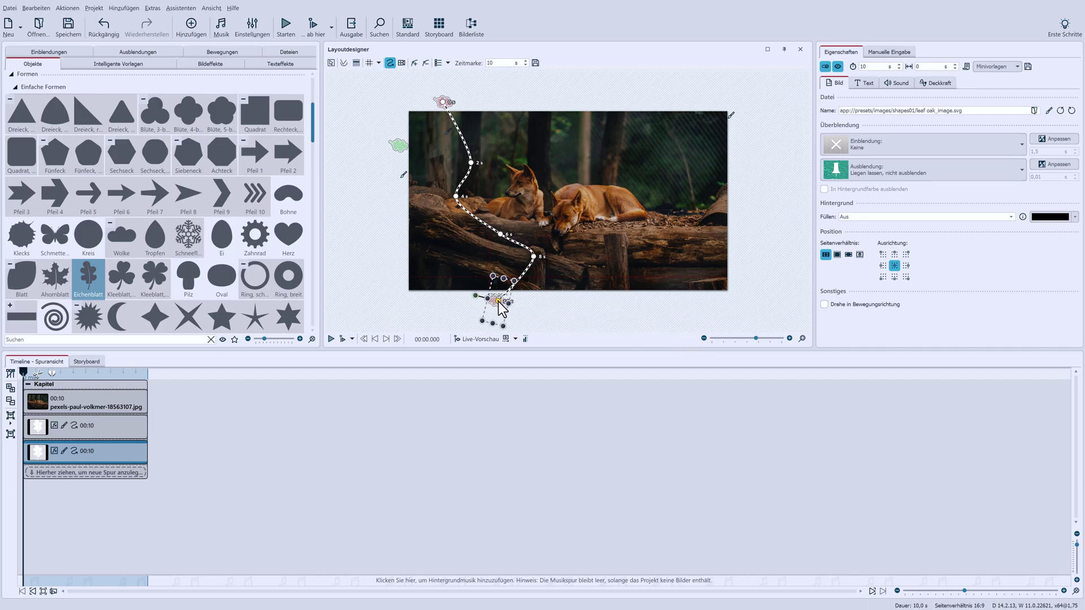
{"action": "right_click", "coordinate": [498, 302]}
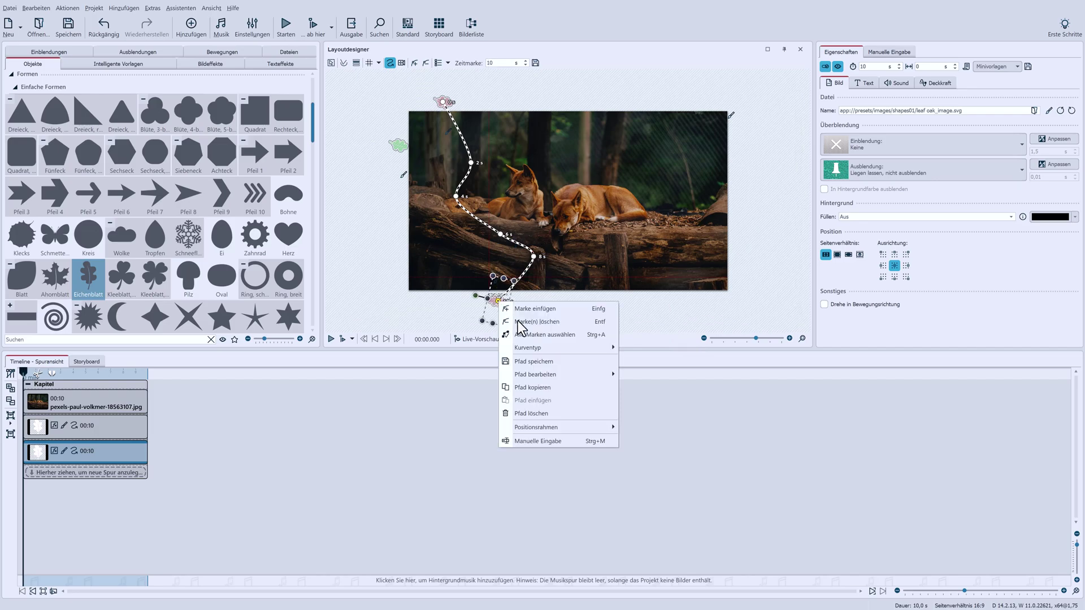
{"action": "mouse_move", "coordinate": [550, 375]}
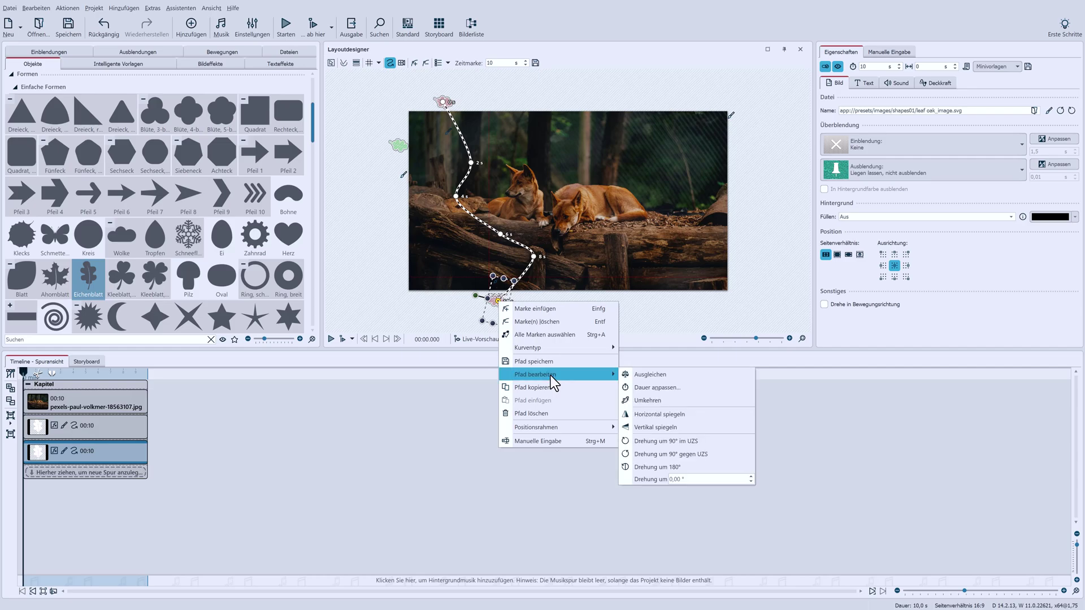
{"action": "left_click", "coordinate": [642, 388]}
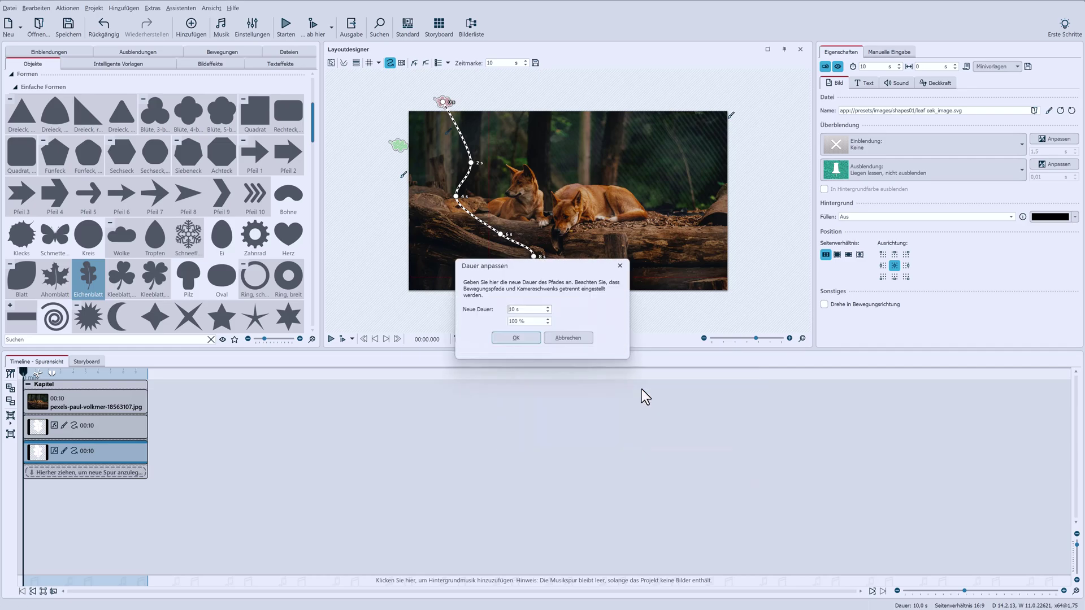
{"action": "double_click", "coordinate": [513, 310]}
{"action": "type", "text": "8"}
{"action": "key", "text": "Return"}
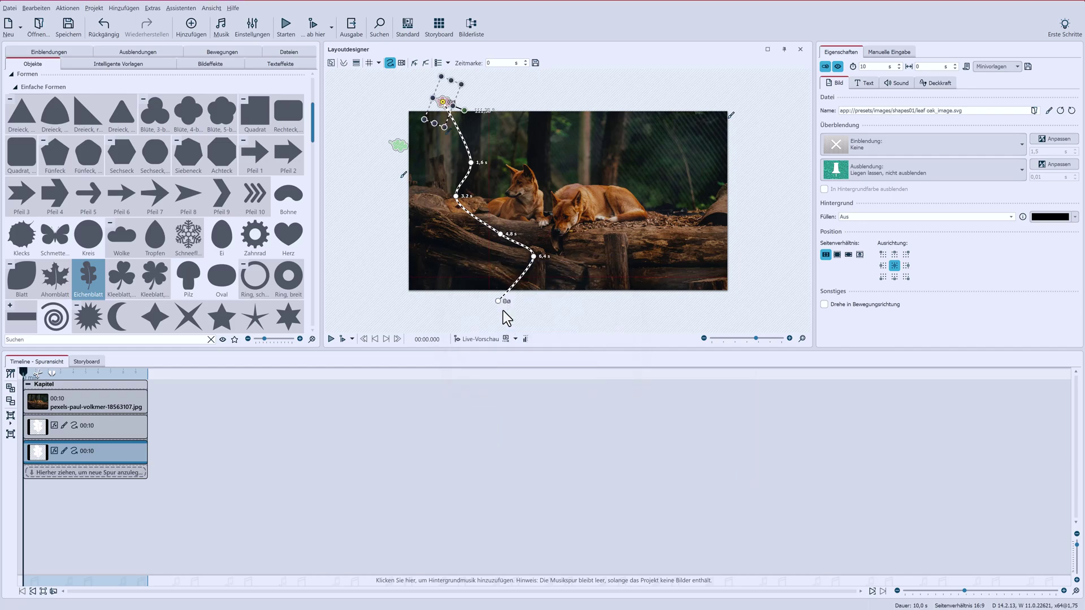
{"action": "left_click", "coordinate": [801, 339]}
{"action": "left_click", "coordinate": [331, 339]}
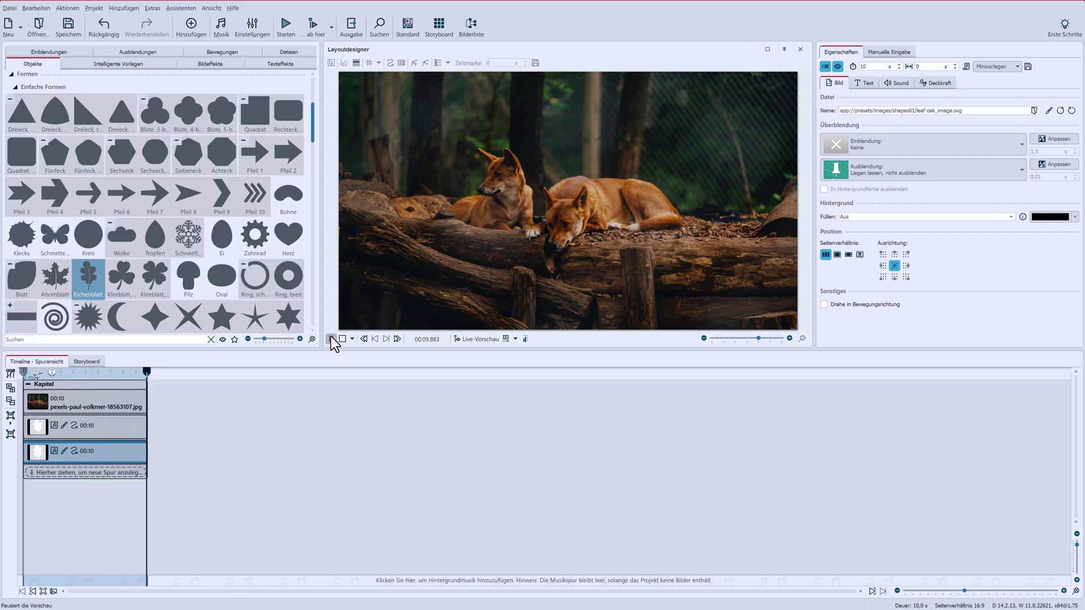
Duplicate the green oak leaf onto another new track and add an Ahornblatt shape after the chapter in the timeline
{"action": "left_click", "coordinate": [83, 429]}
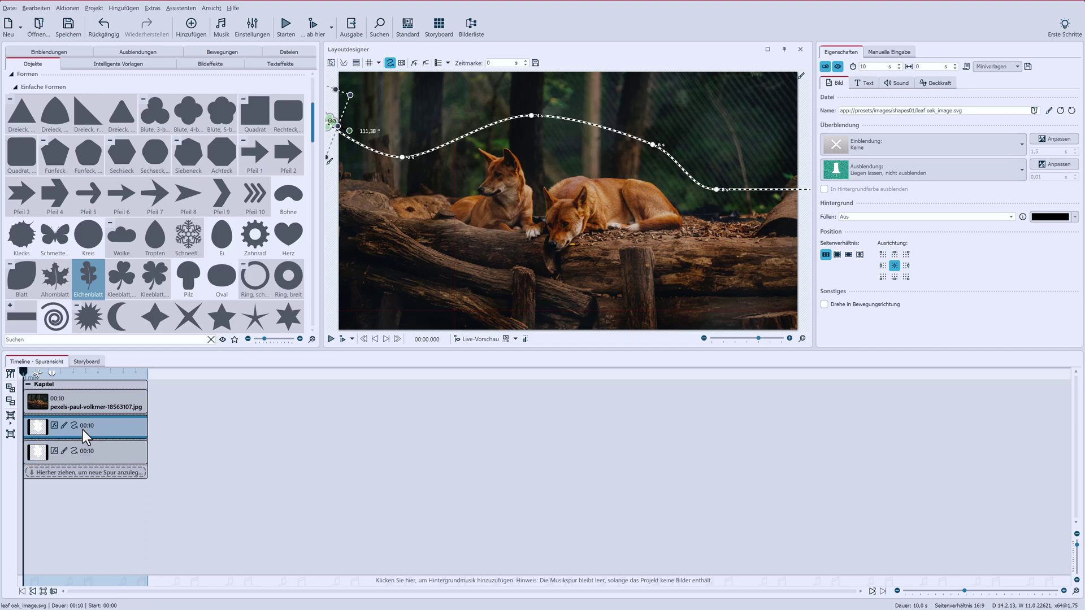
{"action": "left_click_drag", "start_coordinate": [83, 429], "coordinate": [53, 480]}
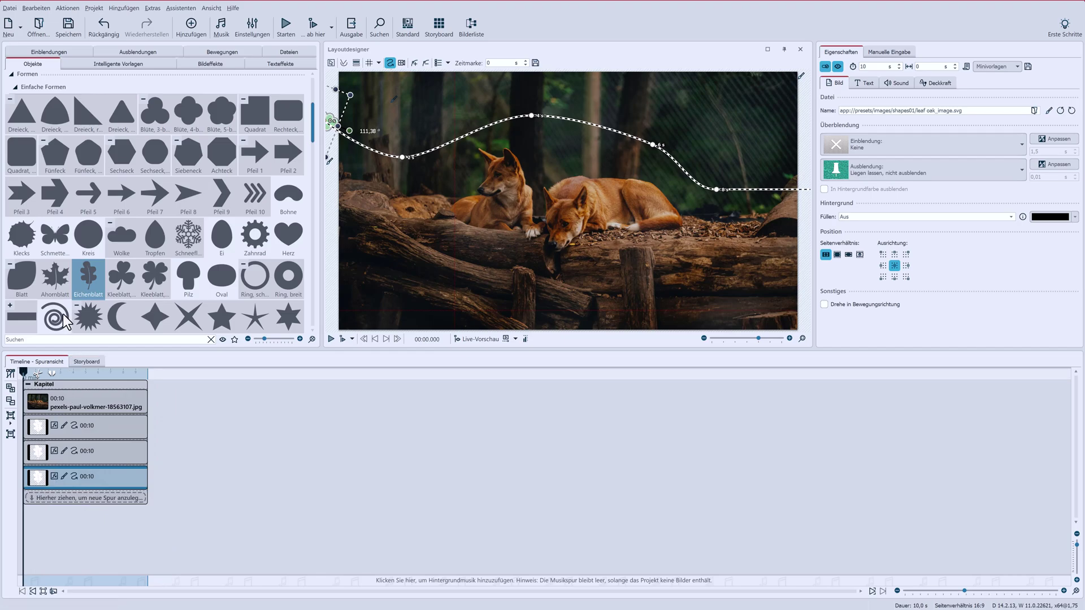
{"action": "left_click_drag", "start_coordinate": [57, 285], "coordinate": [181, 412]}
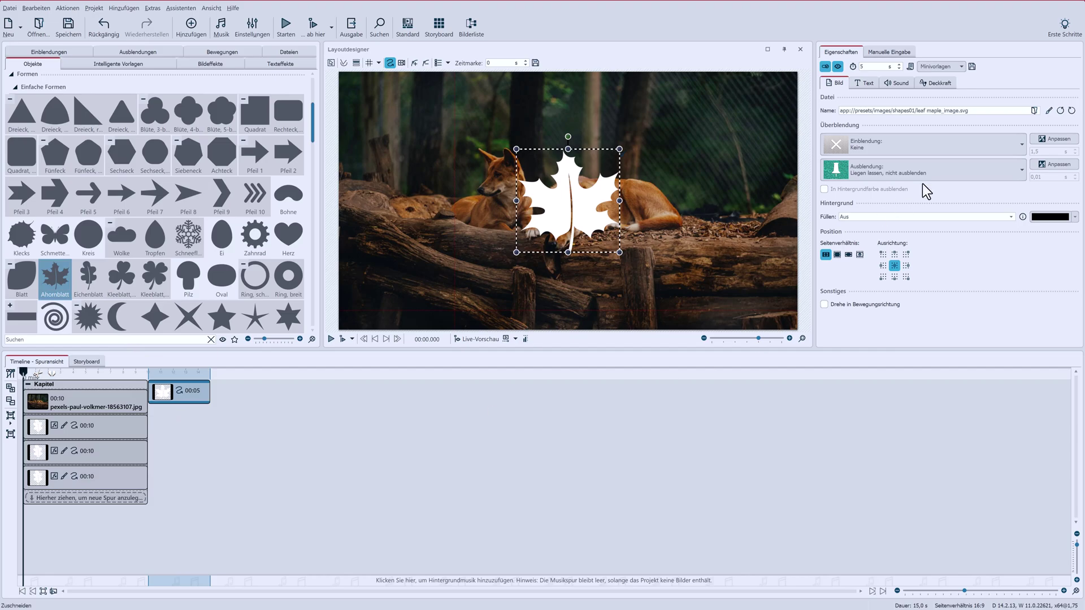
Copy the maple leaf's file path and use it to replace the image file of the newest oak leaf copy
{"action": "left_click_drag", "start_coordinate": [977, 111], "coordinate": [839, 116]}
{"action": "key", "text": "ctrl+c"}
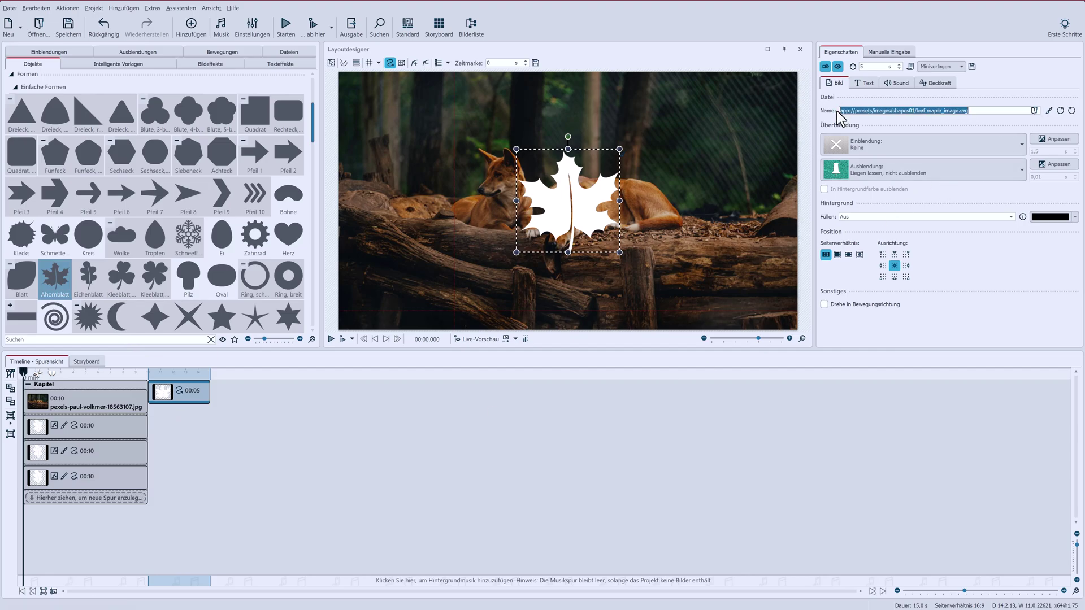
{"action": "left_click", "coordinate": [103, 478]}
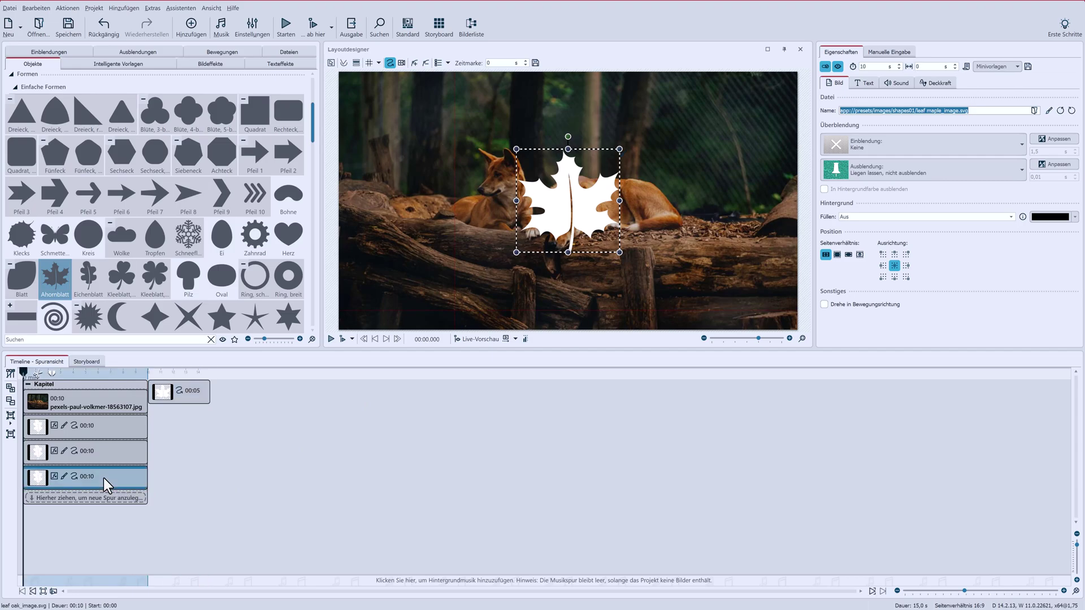
{"action": "left_click_drag", "start_coordinate": [977, 111], "coordinate": [827, 110]}
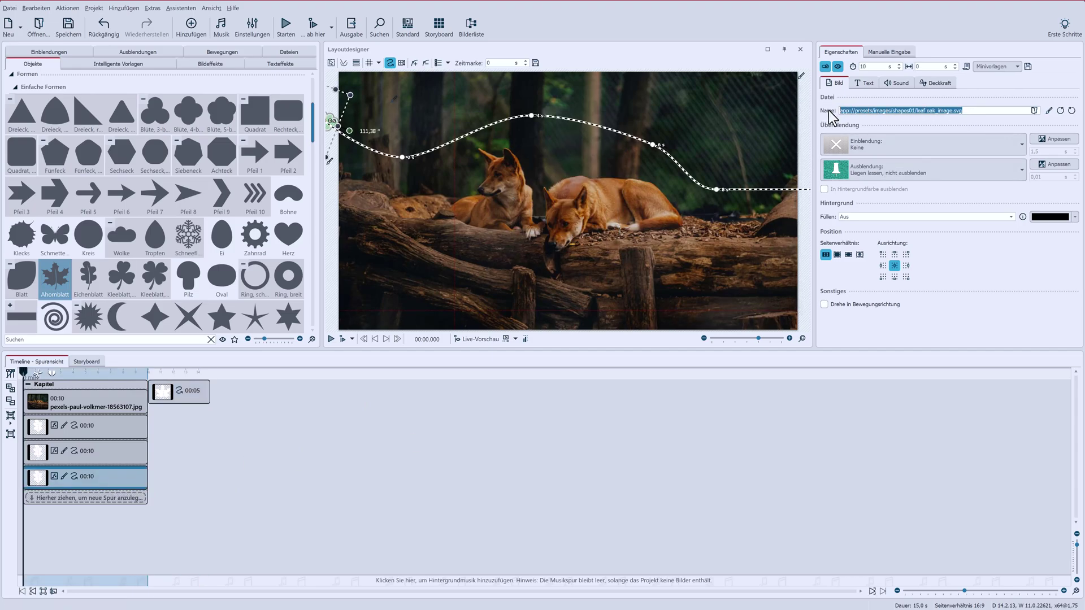
{"action": "key", "text": "ctrl+v"}
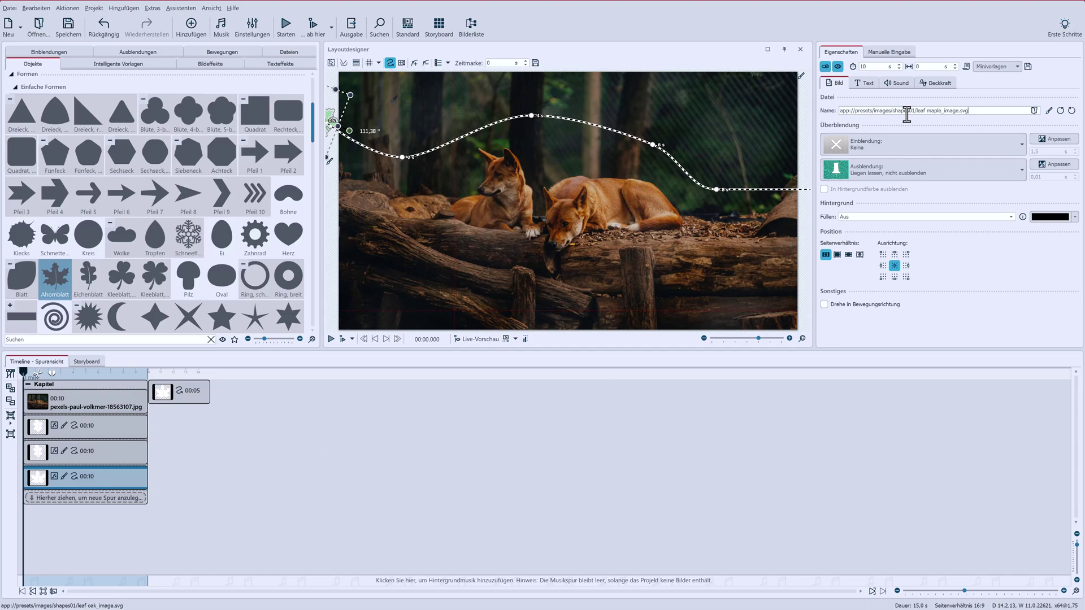
{"action": "left_click", "coordinate": [824, 304]}
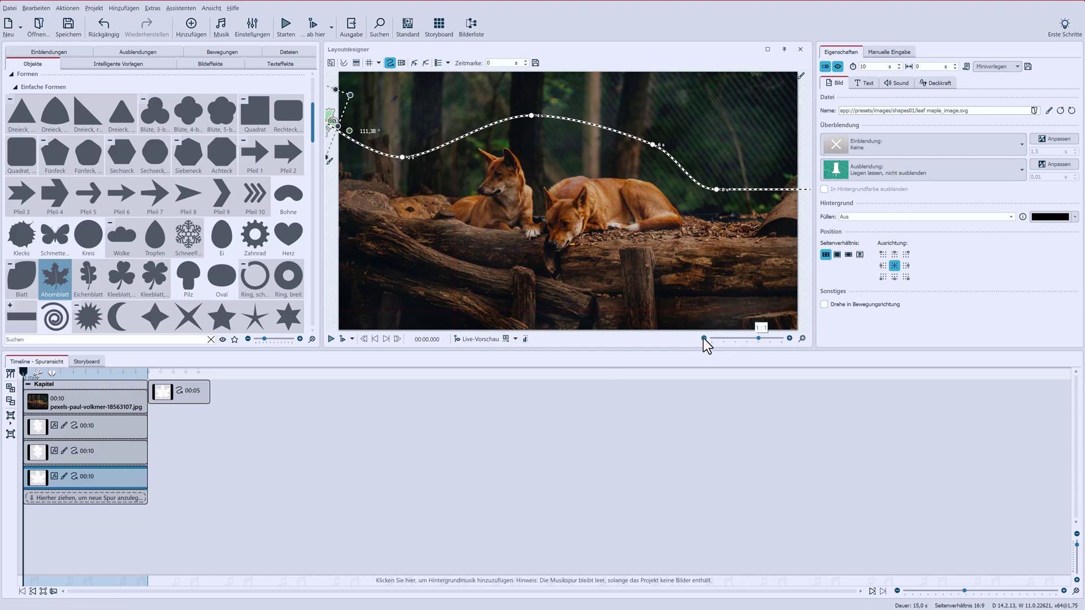
Colourise the maple leaf copy yellow with a hue of 50 and a saturation of 199
{"action": "left_click", "coordinate": [702, 338]}
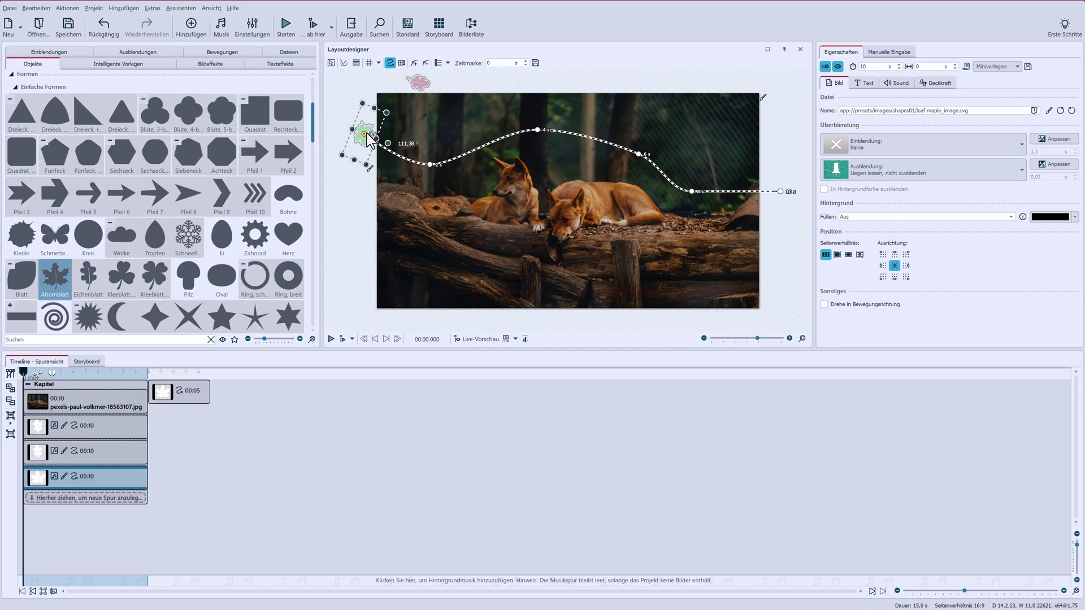
{"action": "left_click", "coordinate": [1049, 113]}
{"action": "left_click", "coordinate": [918, 225]}
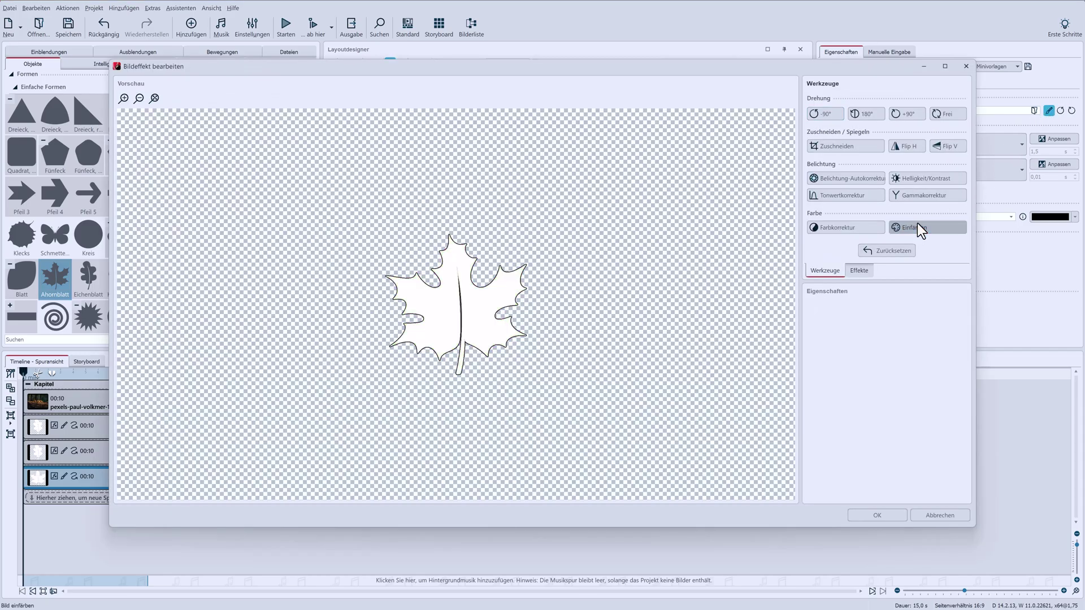
{"action": "left_click", "coordinate": [917, 225]}
{"action": "left_click_drag", "start_coordinate": [864, 338], "coordinate": [921, 354]}
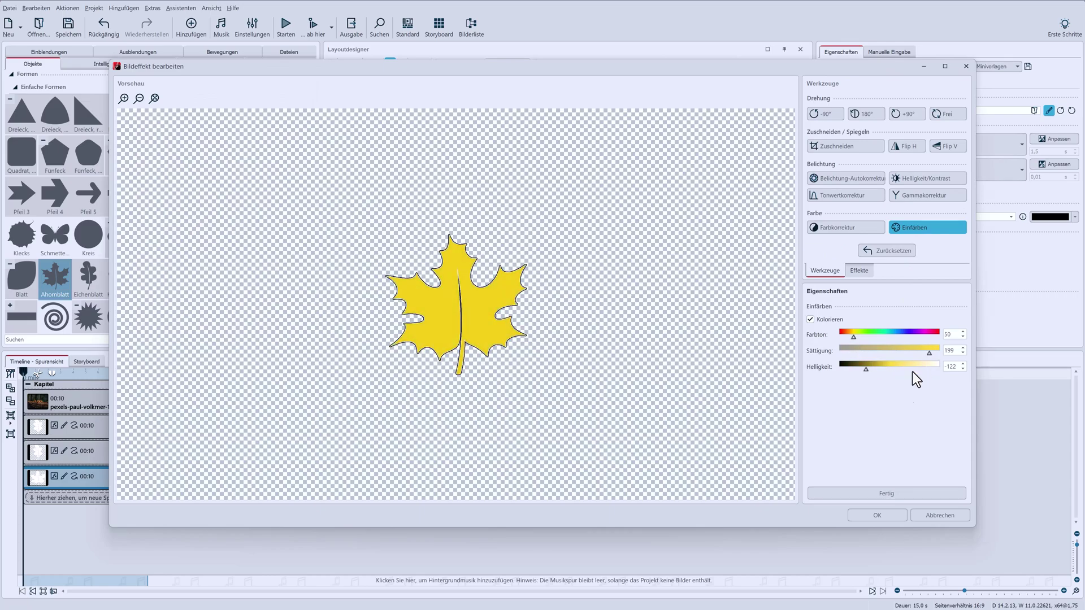
{"action": "left_click", "coordinate": [876, 515]}
Reroute the maple leaf's path from above the photo's upper-right area past its right edge, deleting the 4 s motion mark
{"action": "left_click_drag", "start_coordinate": [380, 136], "coordinate": [652, 88]}
{"action": "left_click_drag", "start_coordinate": [430, 164], "coordinate": [631, 135]}
{"action": "left_click", "coordinate": [536, 131]}
{"action": "left_click", "coordinate": [426, 65]}
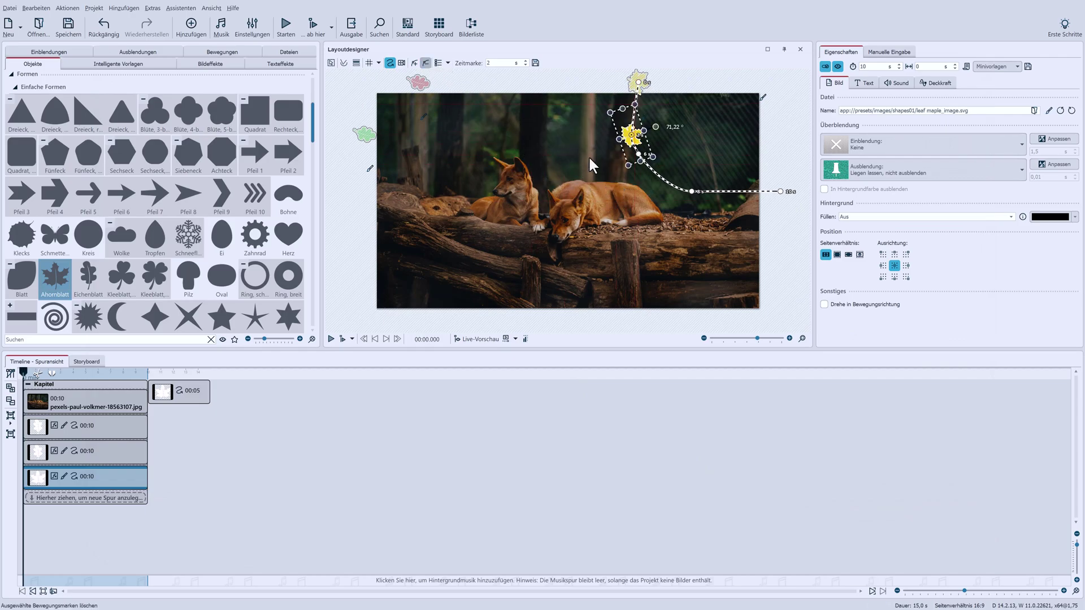
{"action": "left_click_drag", "start_coordinate": [692, 191], "coordinate": [683, 204]}
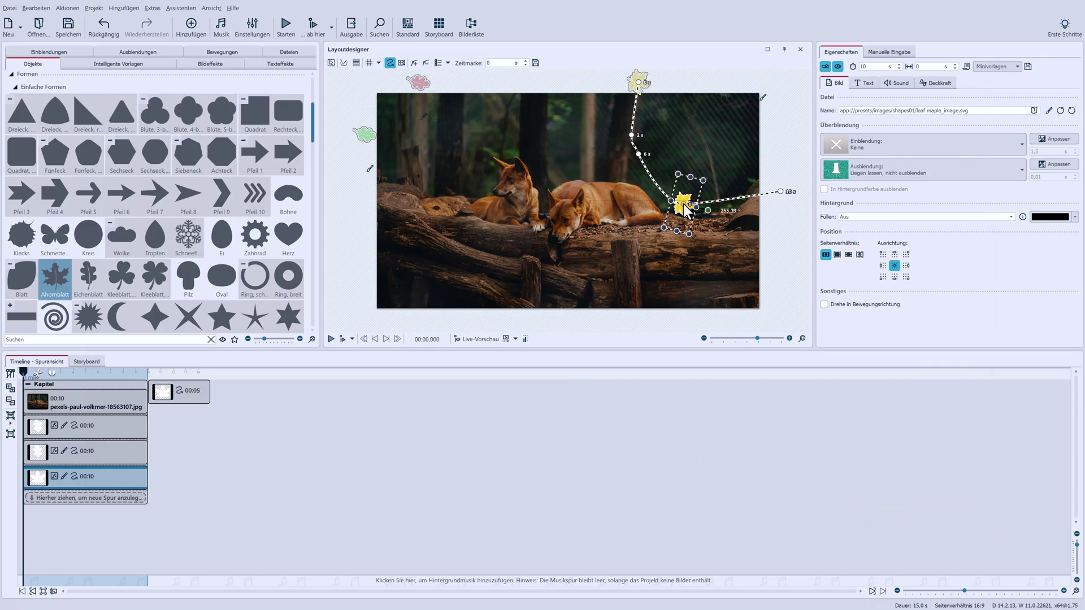
{"action": "left_click_drag", "start_coordinate": [780, 191], "coordinate": [776, 261]}
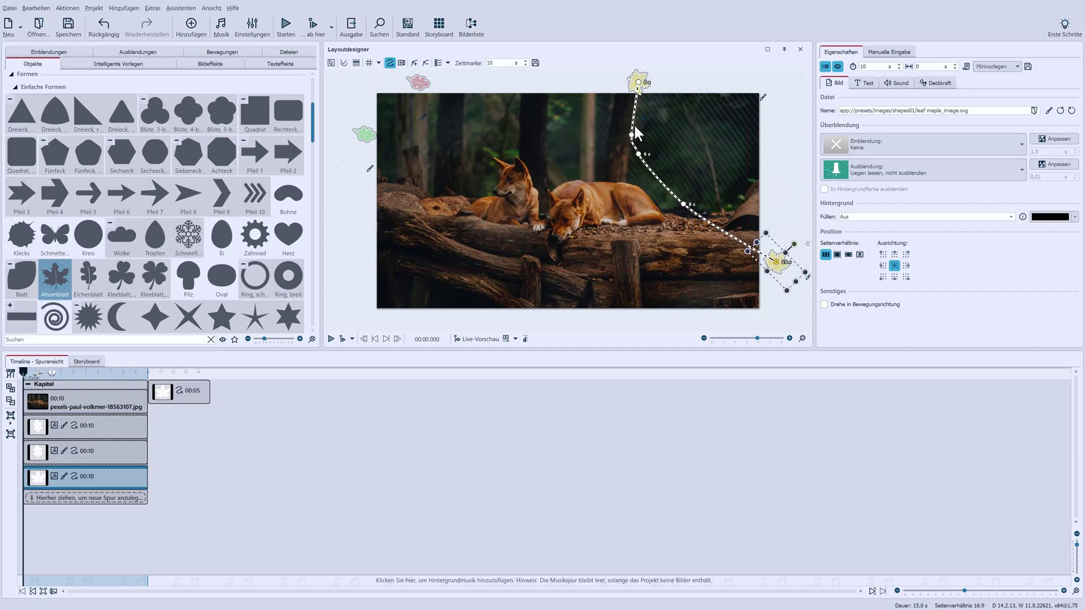
{"action": "left_click", "coordinate": [639, 83]}
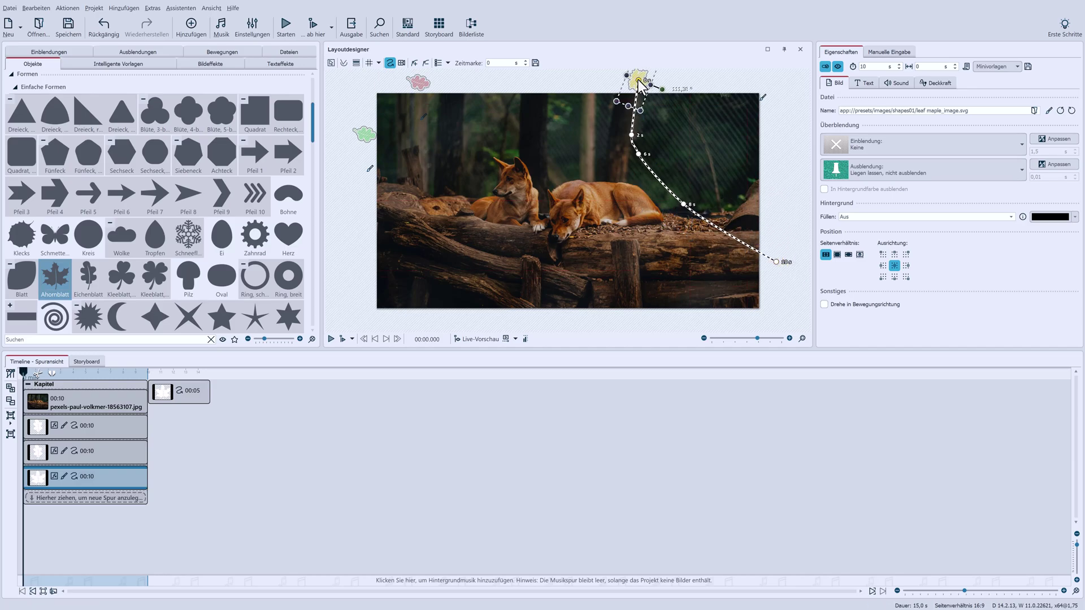
Shorten the yellow maple leaf's motion path to a duration of 6 s
{"action": "right_click", "coordinate": [778, 263]}
{"action": "mouse_move", "coordinate": [805, 337]}
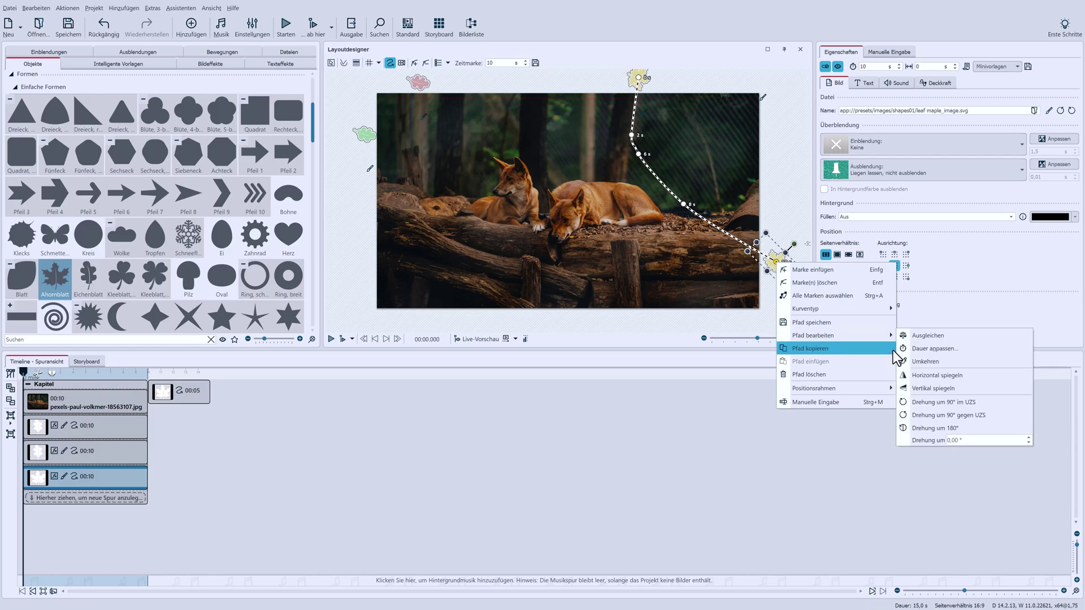
{"action": "left_click", "coordinate": [917, 349]}
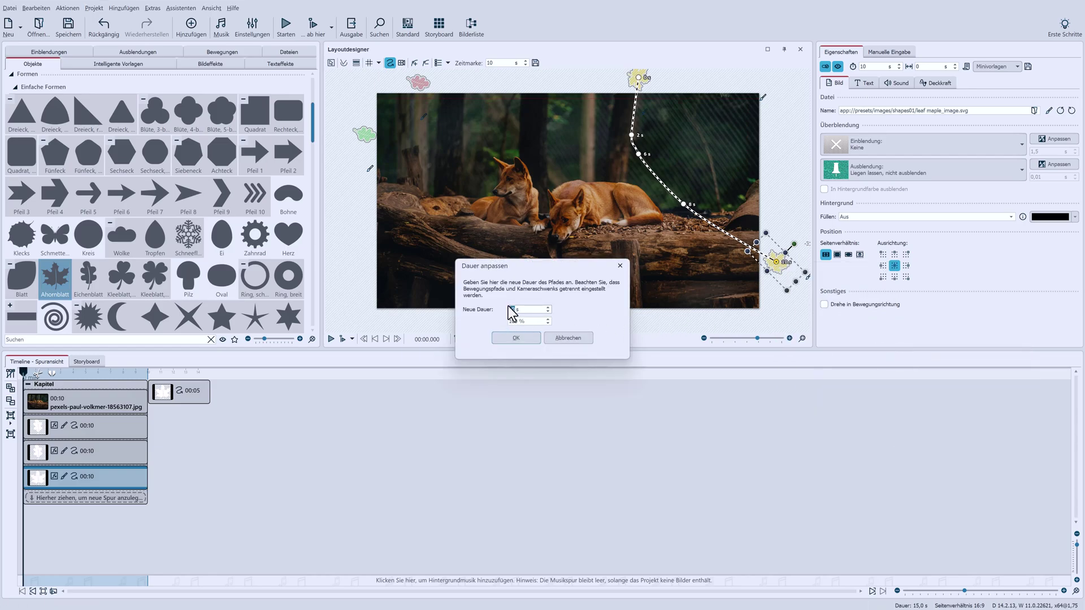
{"action": "left_click", "coordinate": [509, 338]}
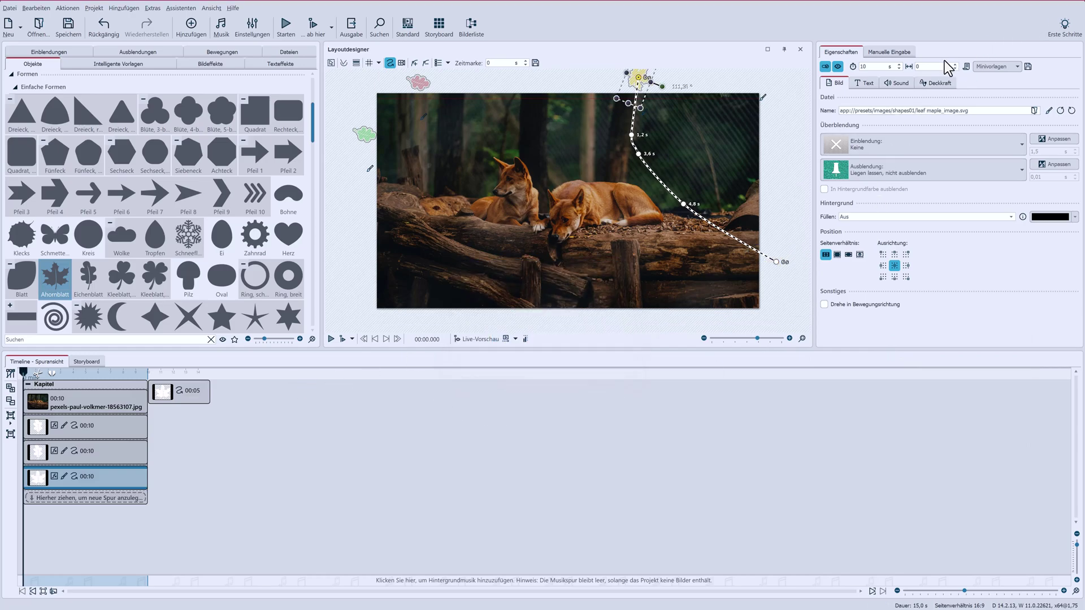
Give the yellow maple leaf clip a 4 s start offset and a 6 s duration
{"action": "left_click", "coordinate": [919, 67]}
{"action": "type", "text": "4"}
{"action": "key", "text": "shift+Tab"}
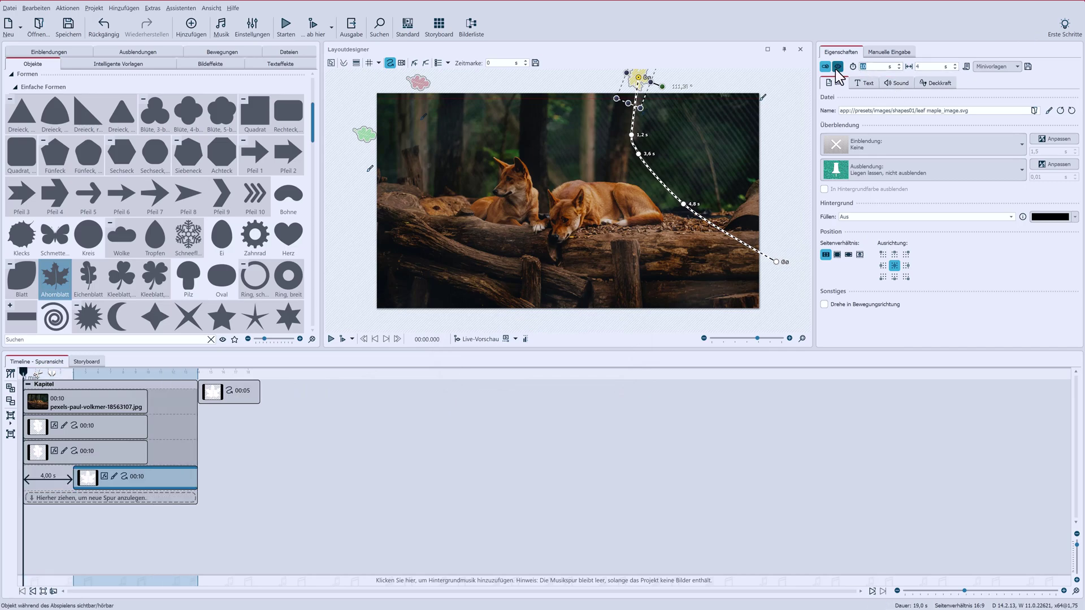
{"action": "type", "text": "6"}
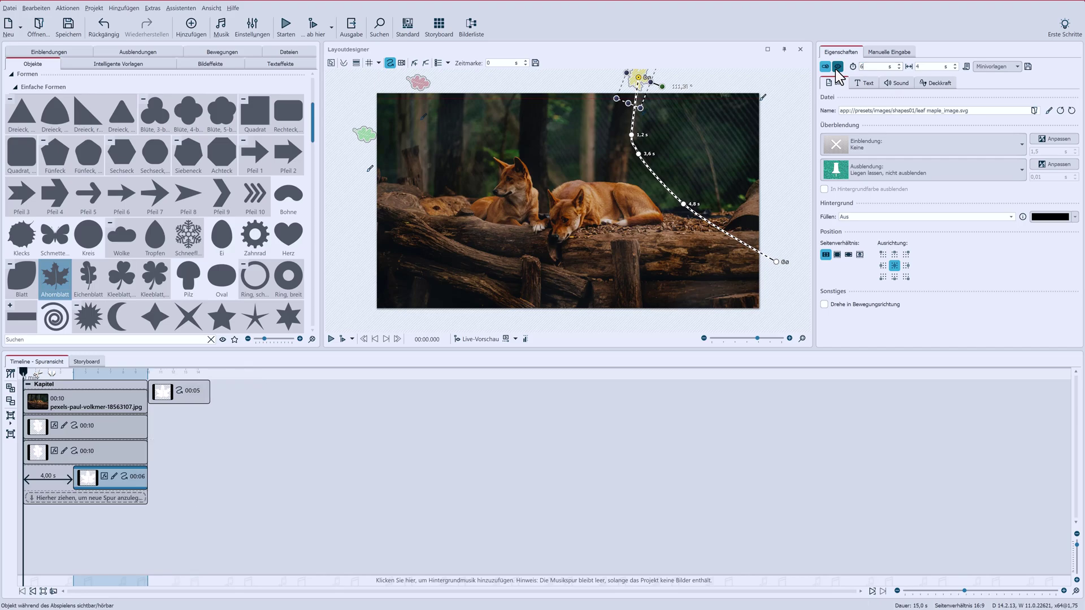
Delete the leftover maple leaf clip after the chapter and play the project from the beginning
{"action": "left_click", "coordinate": [183, 396]}
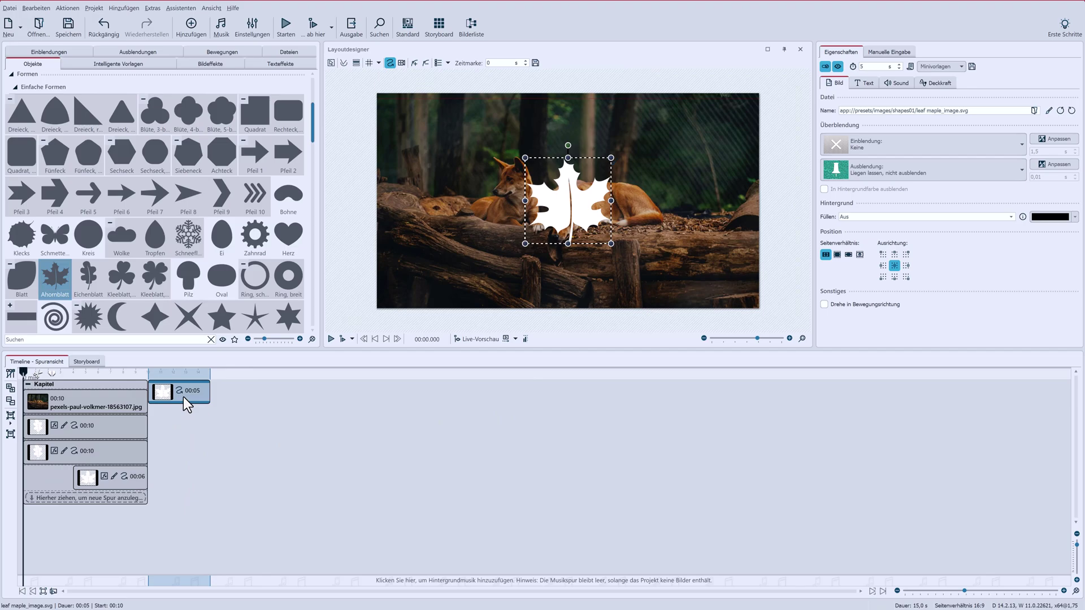
{"action": "key", "text": "Delete"}
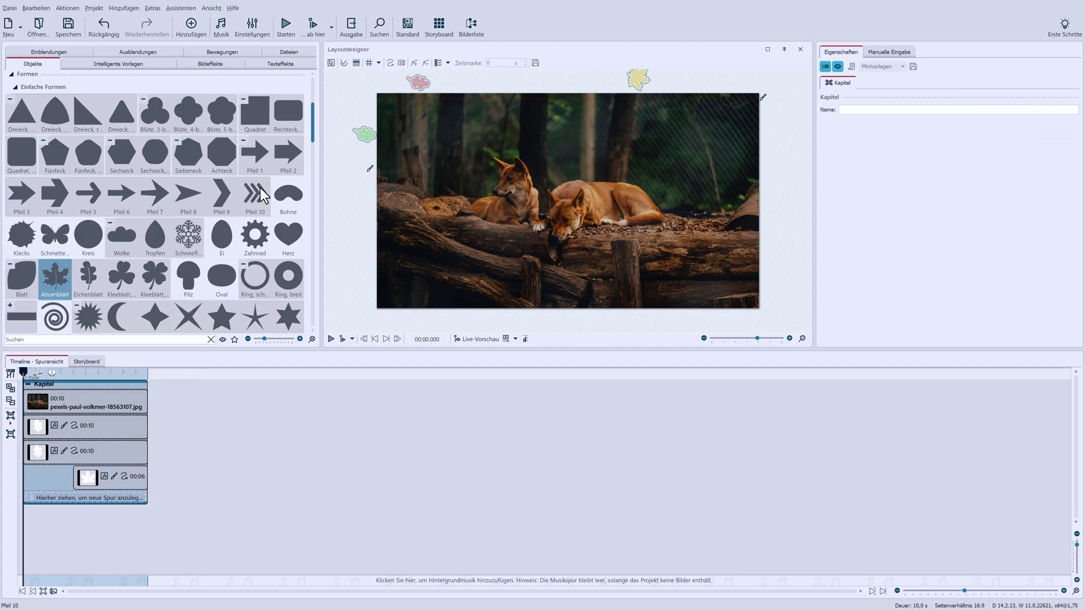
{"action": "left_click", "coordinate": [287, 26]}
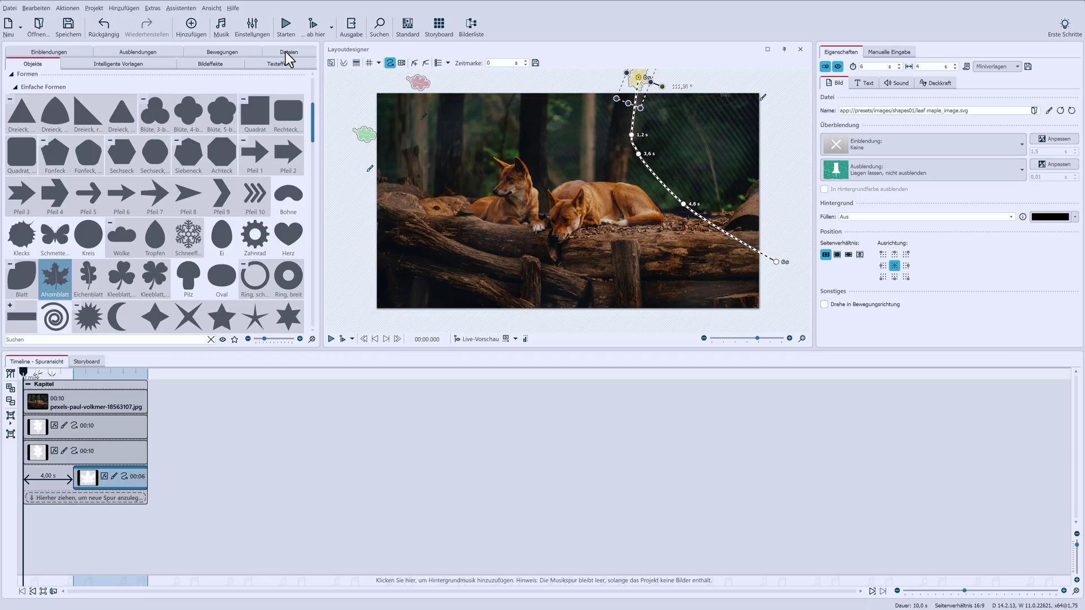
Append the street photo and the lake photo from the project files after the dingo photo
{"action": "left_click", "coordinate": [286, 52]}
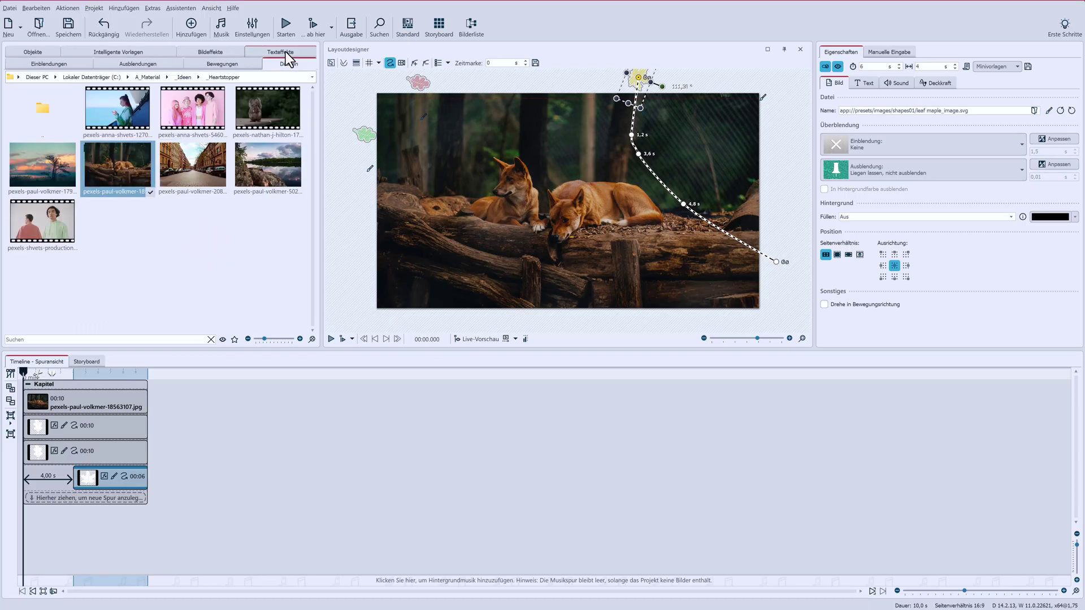
{"action": "left_click", "coordinate": [192, 170]}
{"action": "left_click_drag", "start_coordinate": [145, 407], "coordinate": [146, 408]}
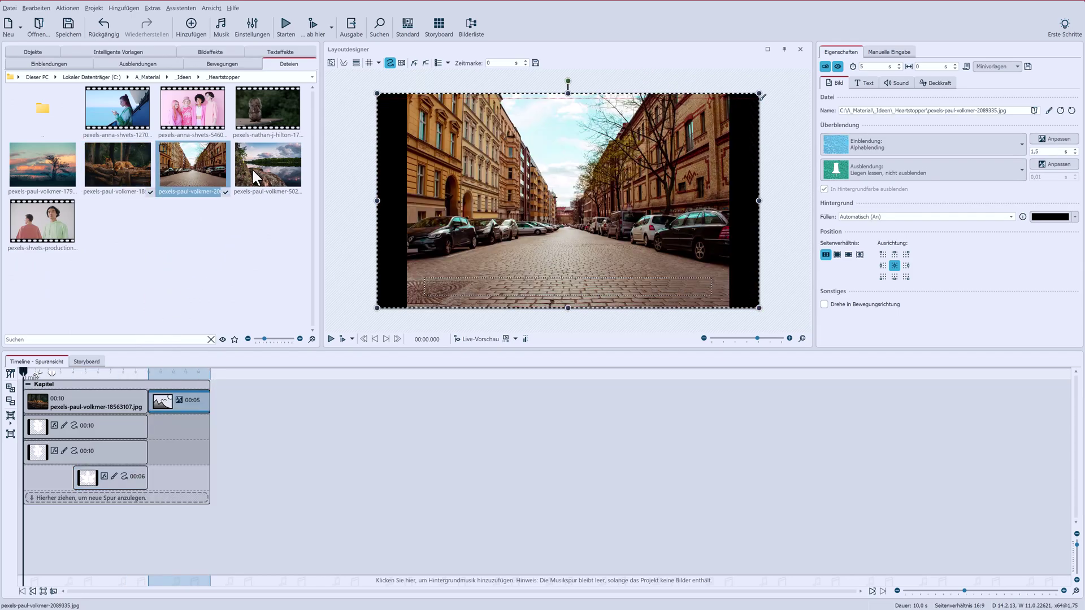
{"action": "left_click", "coordinate": [252, 168]}
{"action": "left_click_drag", "start_coordinate": [212, 375], "coordinate": [207, 406]}
Duplicate the three leaf clips and arrange the copies on their respective tracks under the new photos, with the maple leaf after a 4 s gap
{"action": "left_click", "coordinate": [115, 428]}
{"action": "left_click", "coordinate": [117, 476], "text": "shift"}
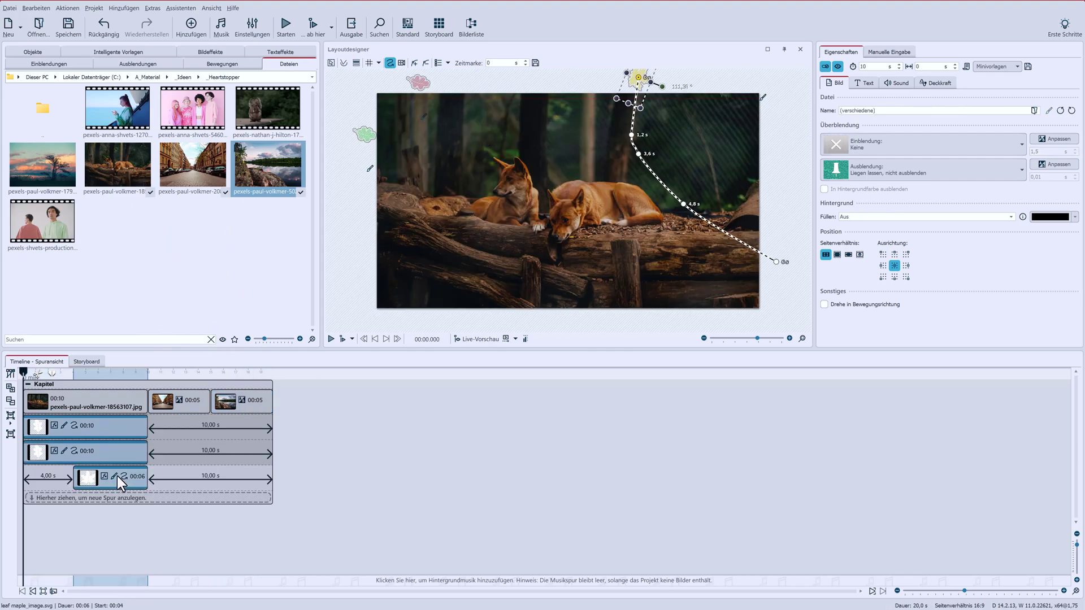
{"action": "key", "text": "ctrl+c"}
{"action": "key", "text": "ctrl+v"}
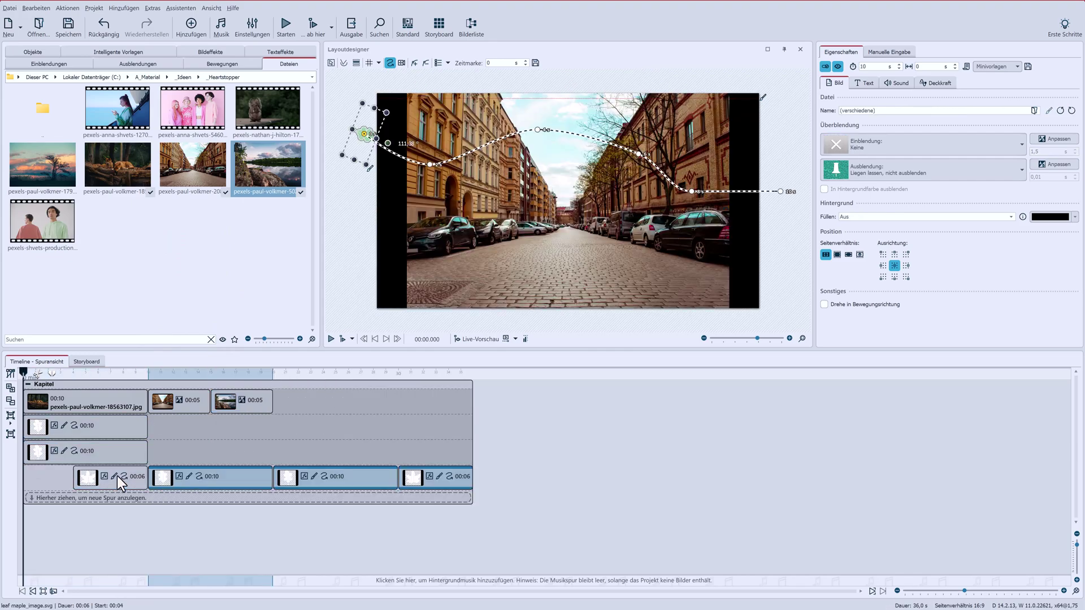
{"action": "left_click", "coordinate": [205, 483]}
{"action": "left_click_drag", "start_coordinate": [167, 429], "coordinate": [181, 426]}
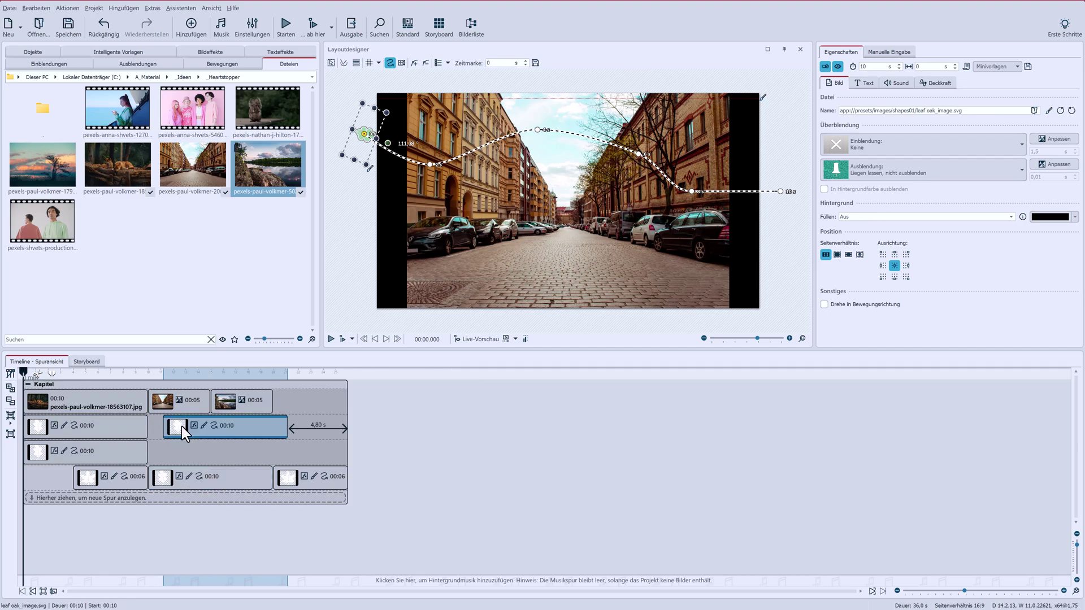
{"action": "left_click_drag", "start_coordinate": [172, 476], "coordinate": [235, 479]}
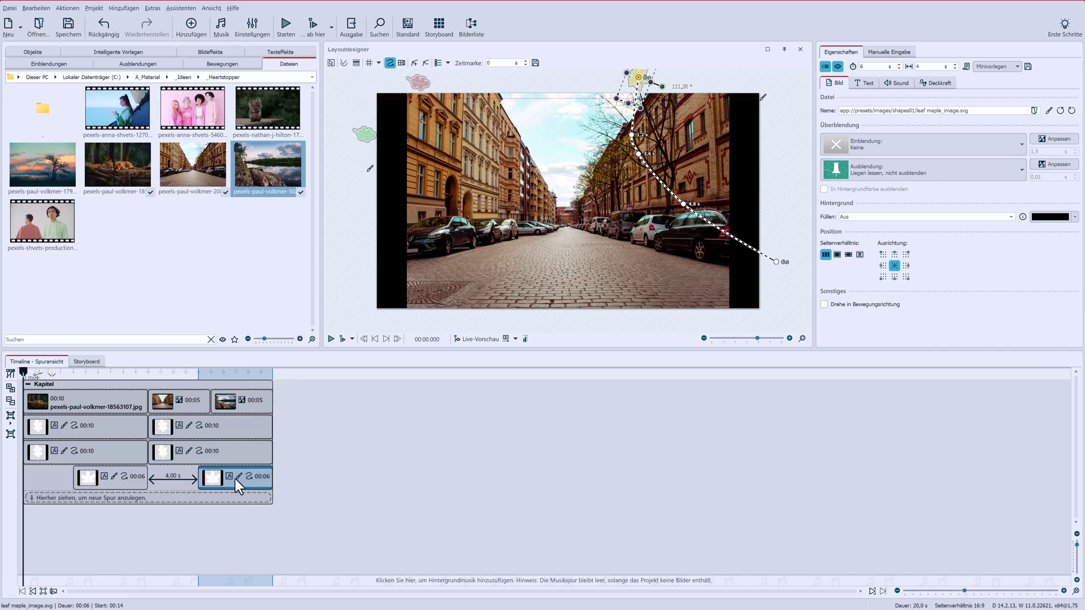
Set the street and lake photos to fill the whole frame and close the playback preview
{"action": "left_click", "coordinate": [195, 403]}
{"action": "left_click", "coordinate": [232, 404], "text": "ctrl"}
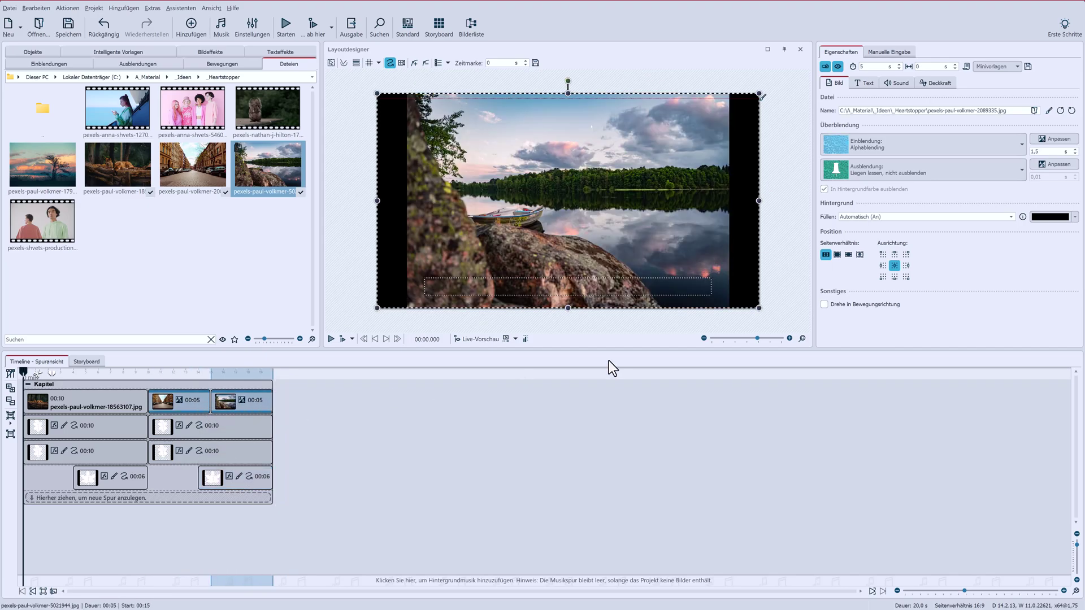
{"action": "left_click", "coordinate": [838, 255]}
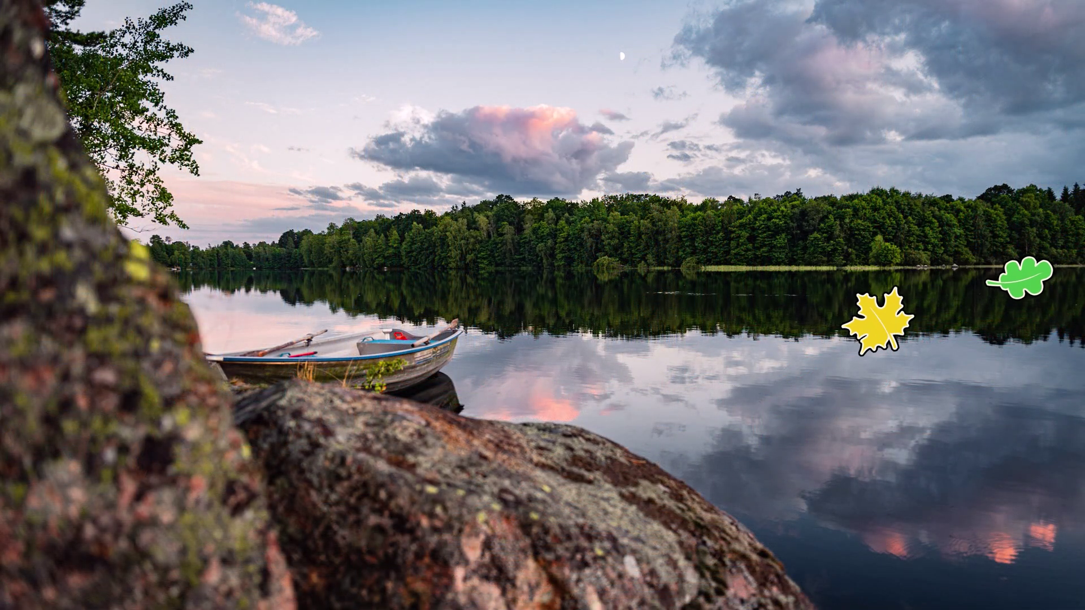
{"action": "key", "text": "Escape"}
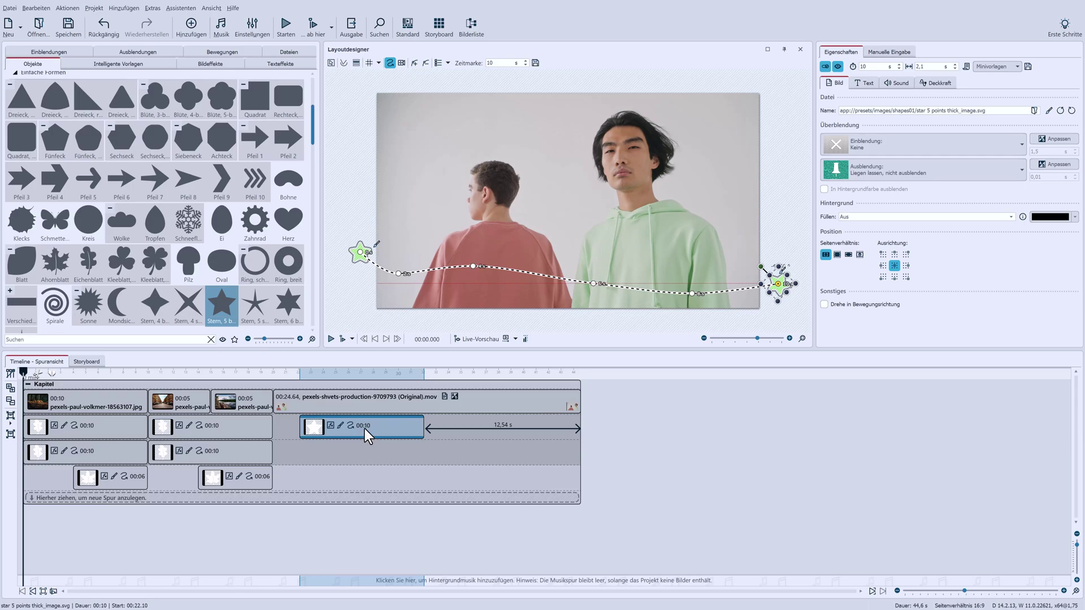
Duplicate the green star onto the track below with a 3.4 s offset and colourise the copy red with a hue of 13
{"action": "left_click_drag", "start_coordinate": [323, 456], "coordinate": [362, 456]}
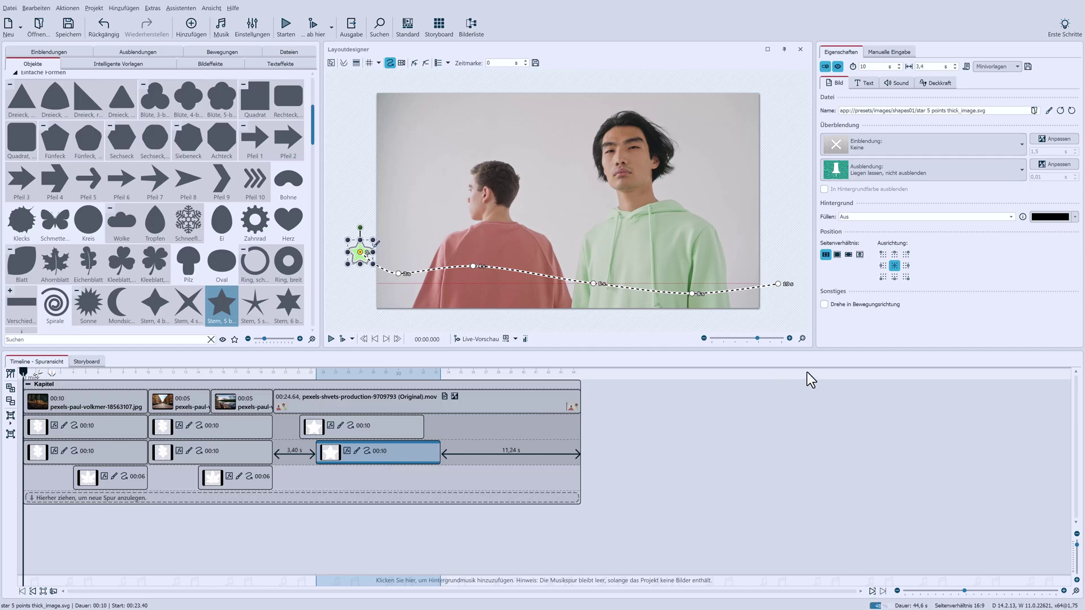
{"action": "left_click", "coordinate": [1049, 111]}
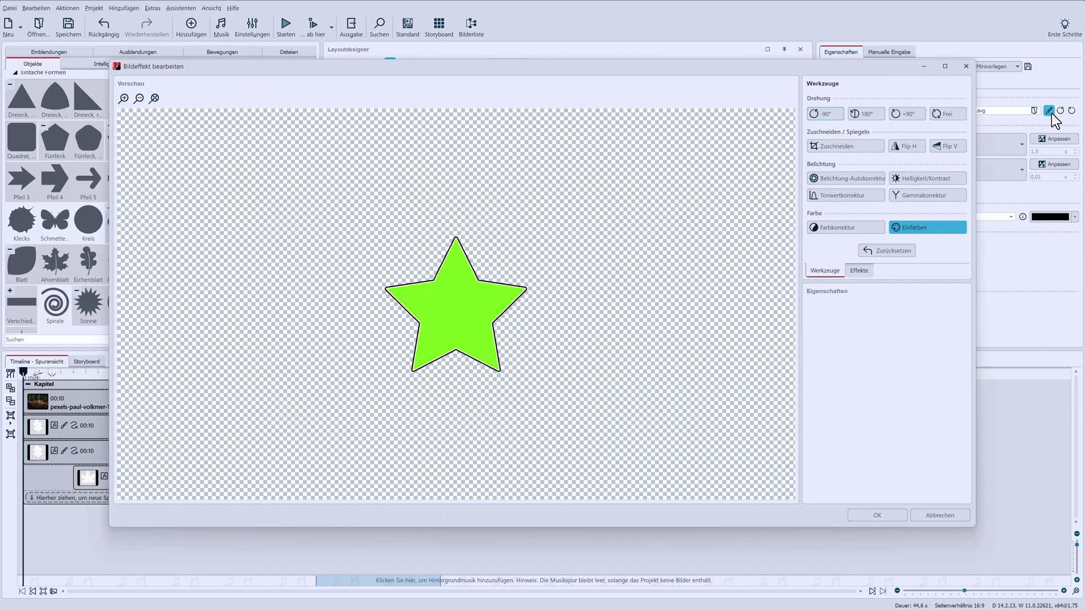
{"action": "left_click", "coordinate": [940, 225]}
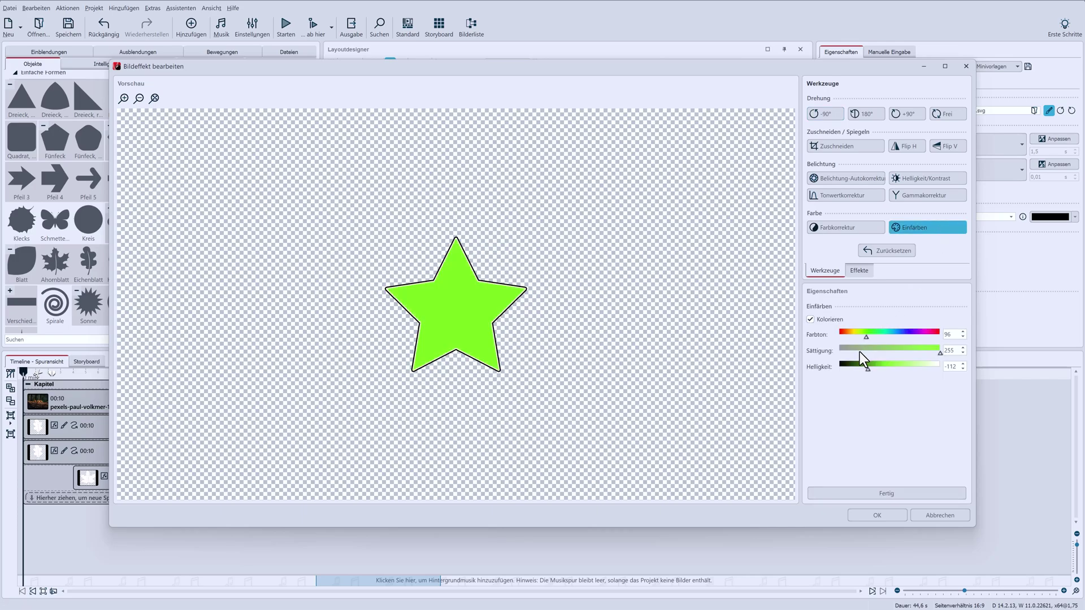
{"action": "left_click_drag", "start_coordinate": [865, 336], "coordinate": [842, 338]}
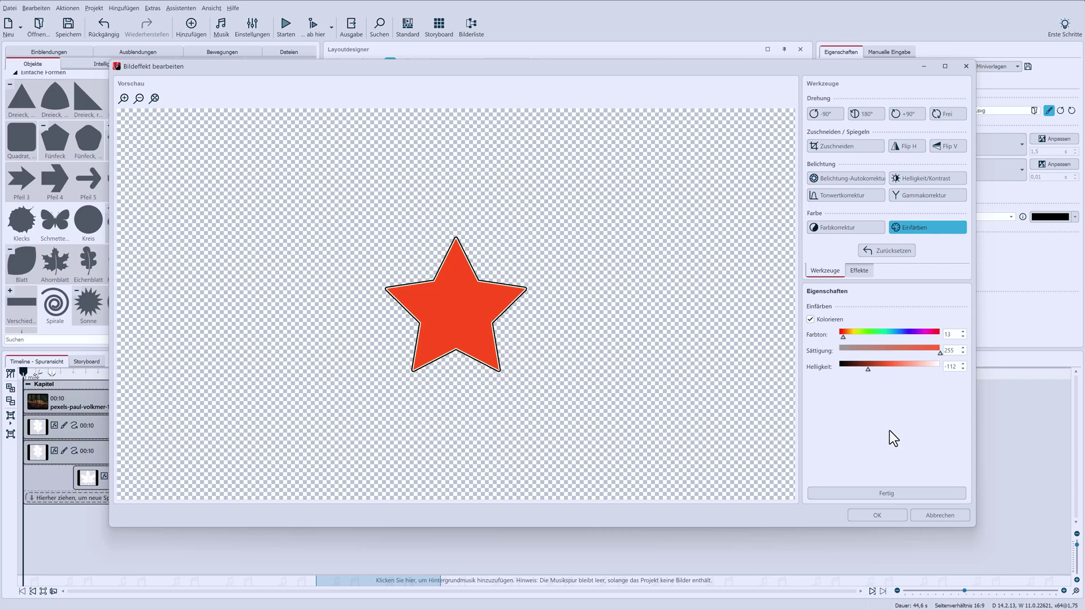
{"action": "left_click", "coordinate": [887, 493]}
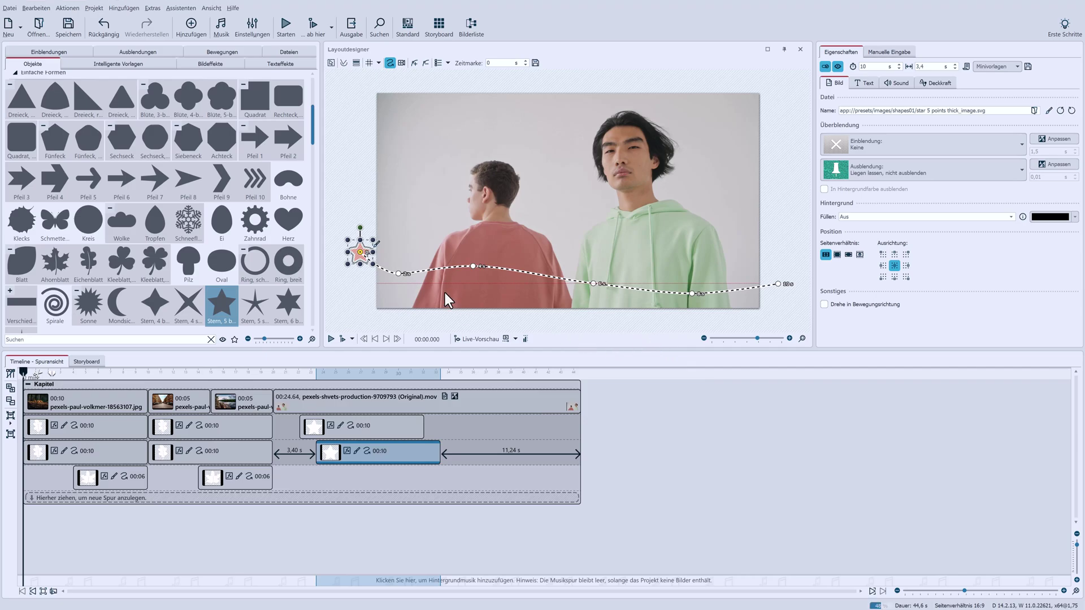
Select all marks of the red star's motion path and move the whole path upward, above the green star's path
{"action": "right_click", "coordinate": [362, 257]}
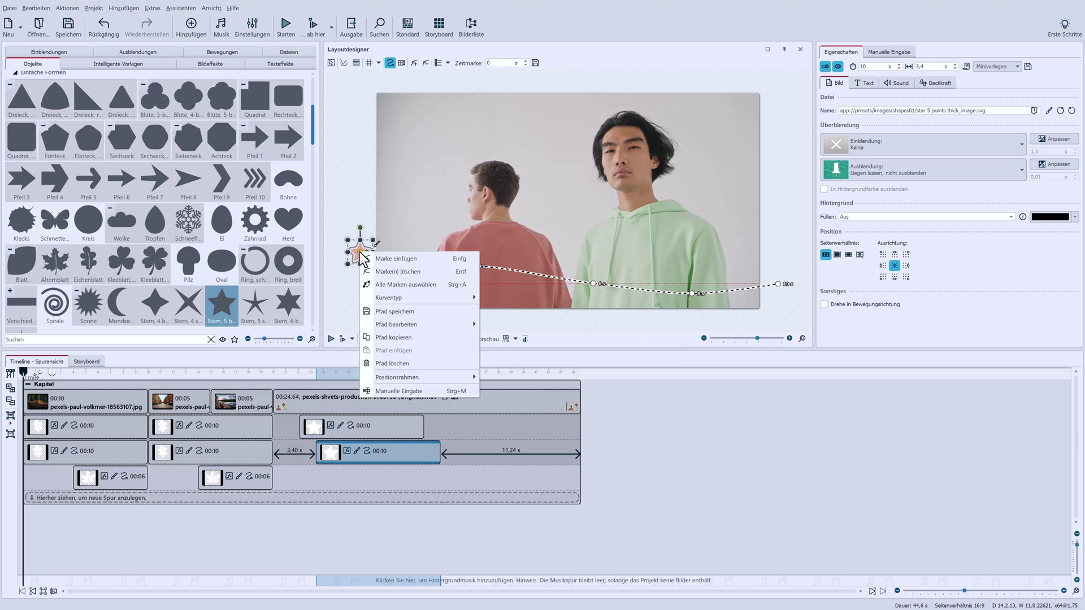
{"action": "left_click", "coordinate": [384, 290]}
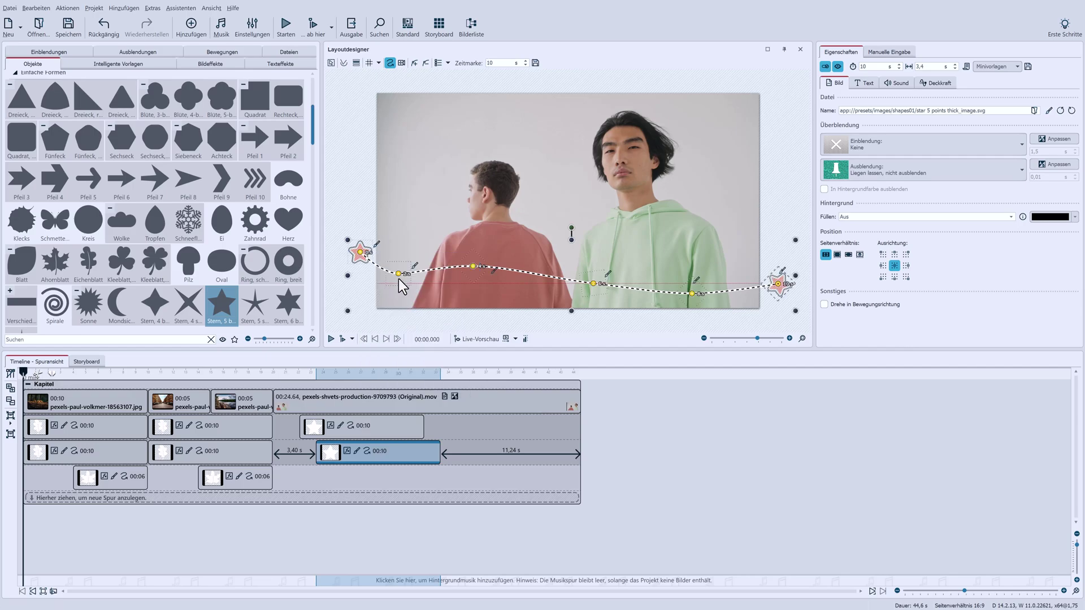
{"action": "left_click_drag", "start_coordinate": [400, 281], "coordinate": [400, 237]}
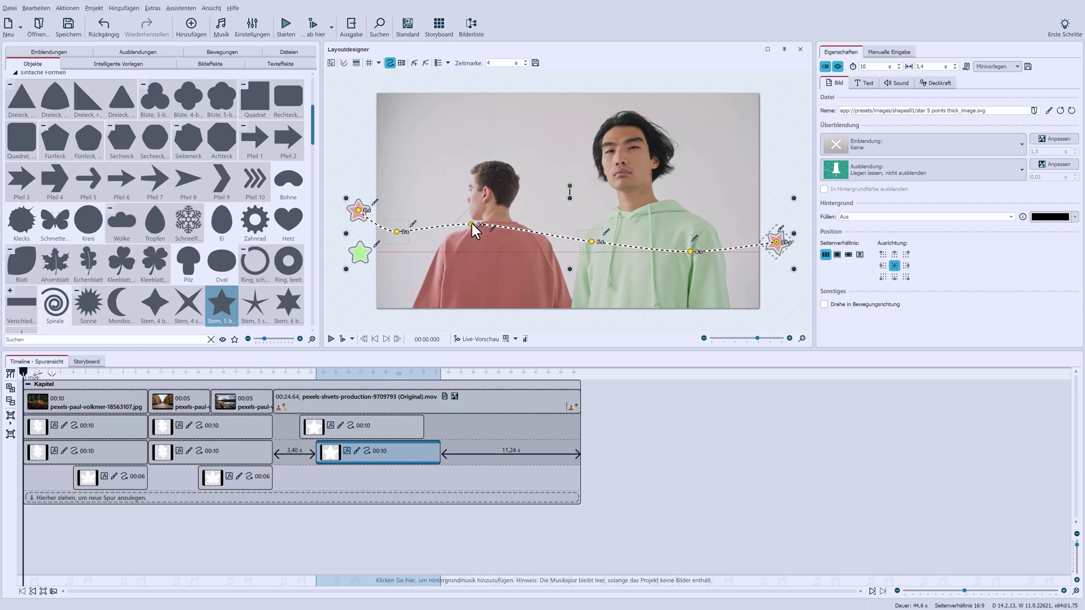
{"action": "left_click", "coordinate": [472, 224]}
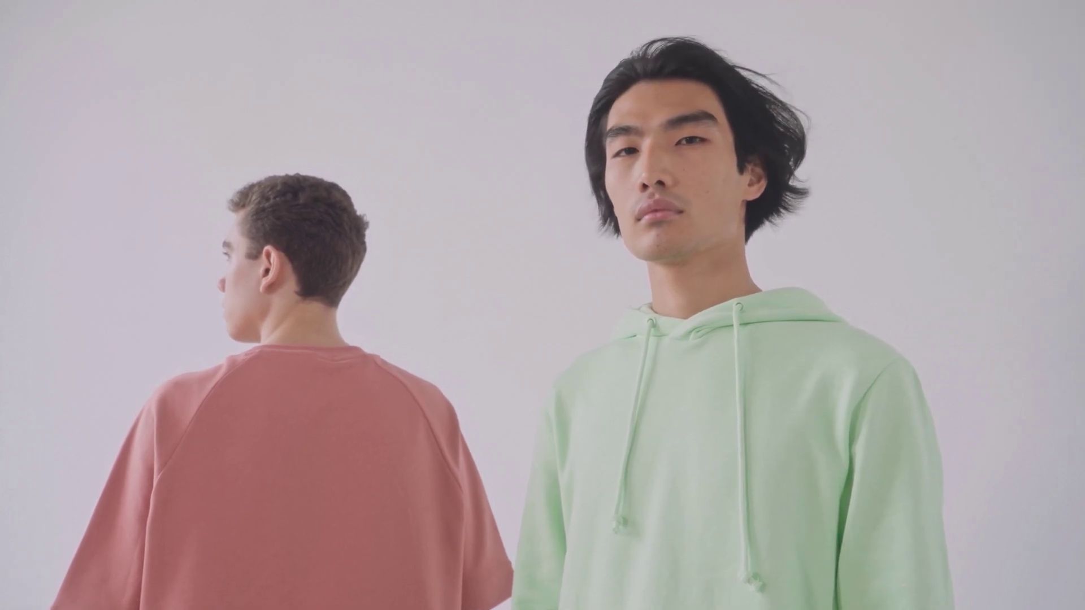
Close the playback preview and append the video of the four people in pink to the end of the photo track
{"action": "key", "text": "Escape"}
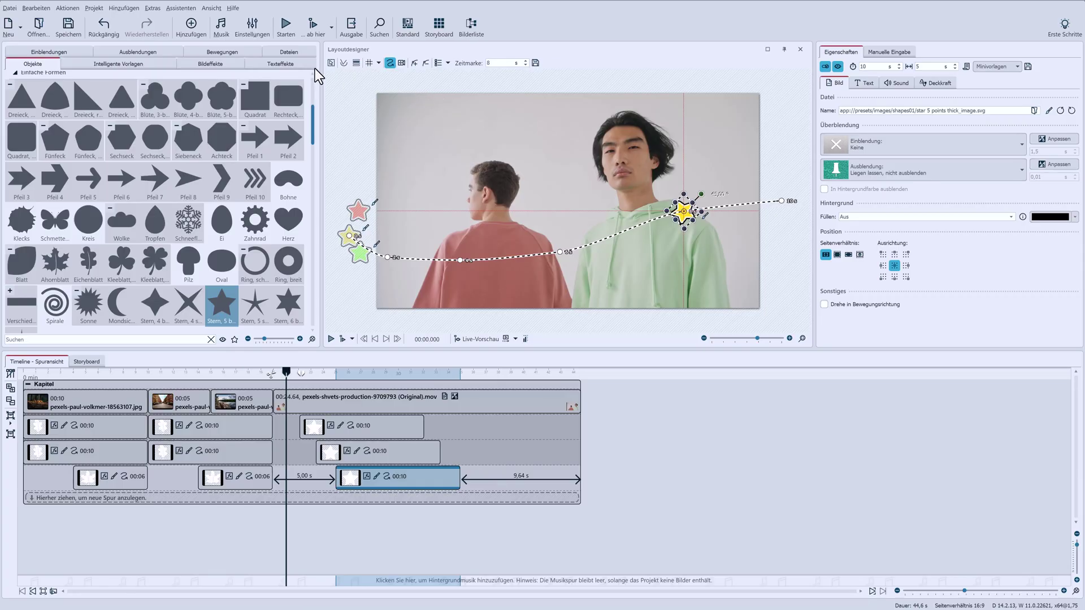
{"action": "left_click", "coordinate": [287, 54]}
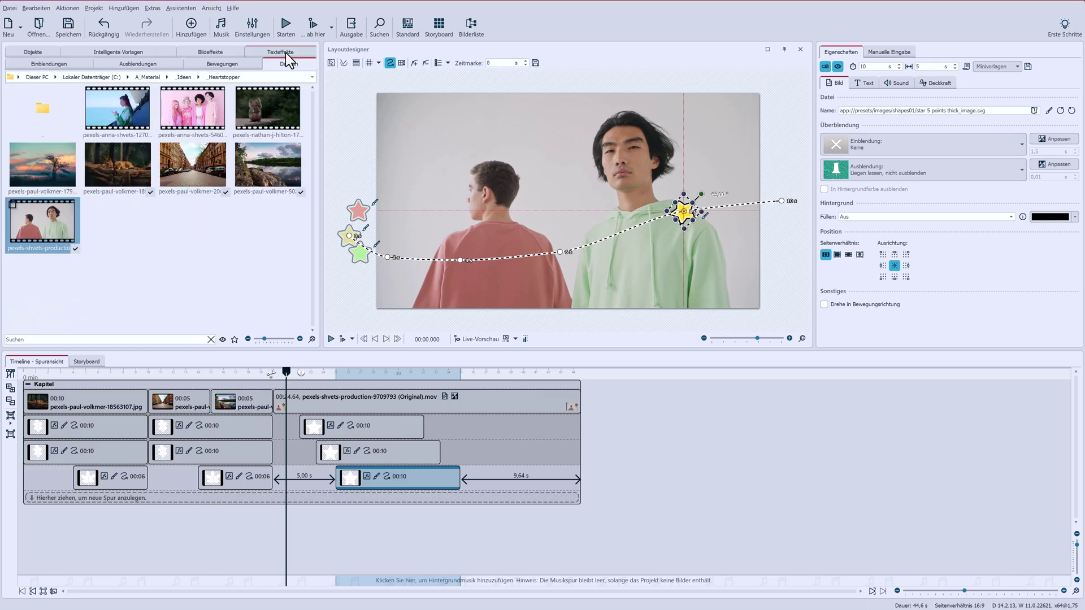
{"action": "left_click_drag", "start_coordinate": [188, 114], "coordinate": [587, 399]}
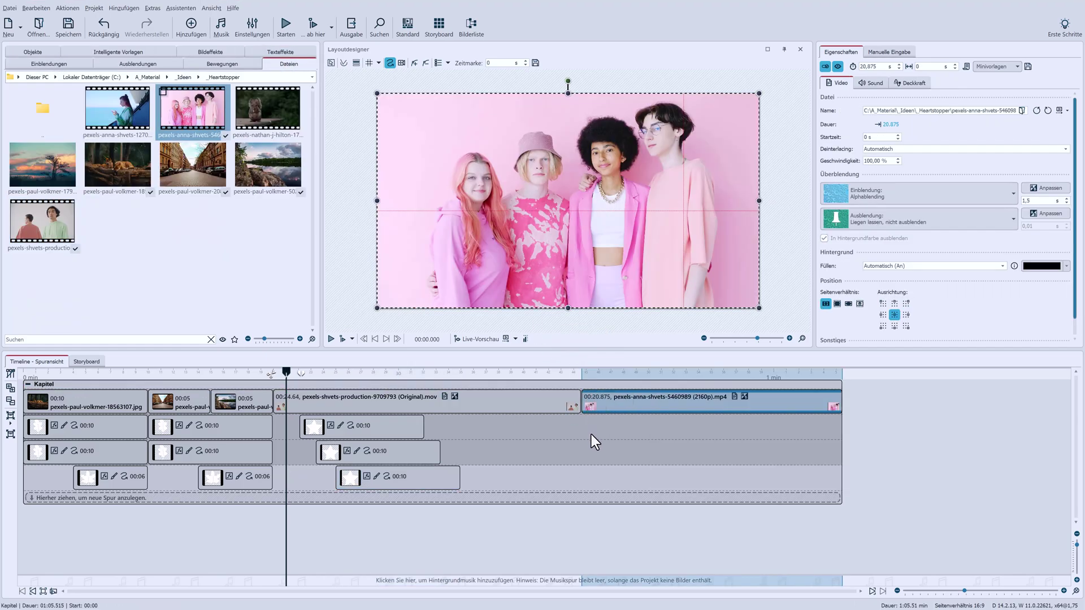
Try to place a standard Partikel object on the track below the pink group video
{"action": "left_click", "coordinate": [26, 53]}
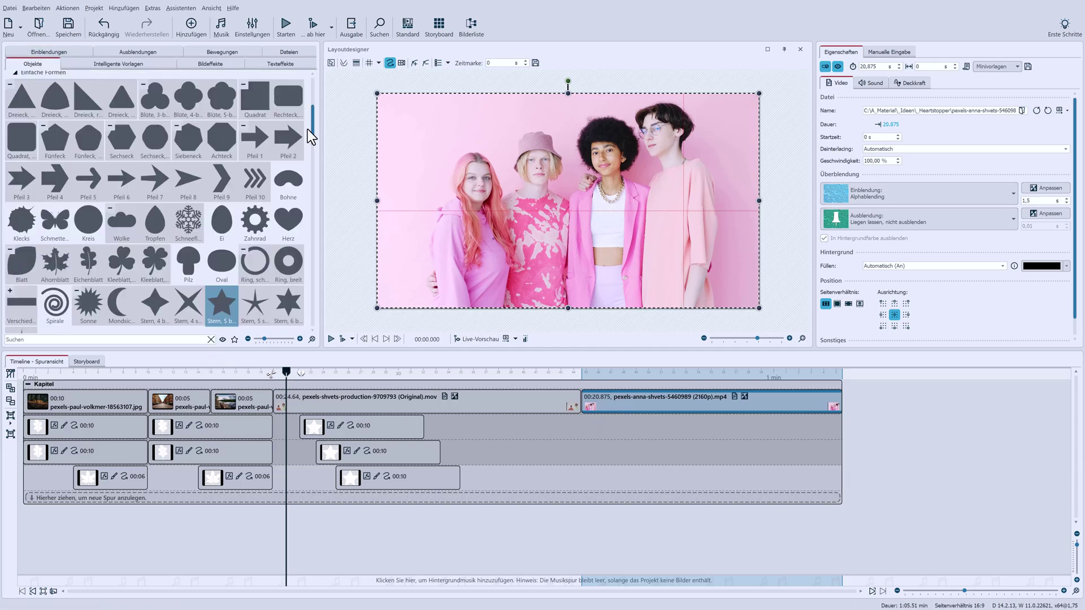
{"action": "left_click_drag", "start_coordinate": [311, 118], "coordinate": [317, 86]}
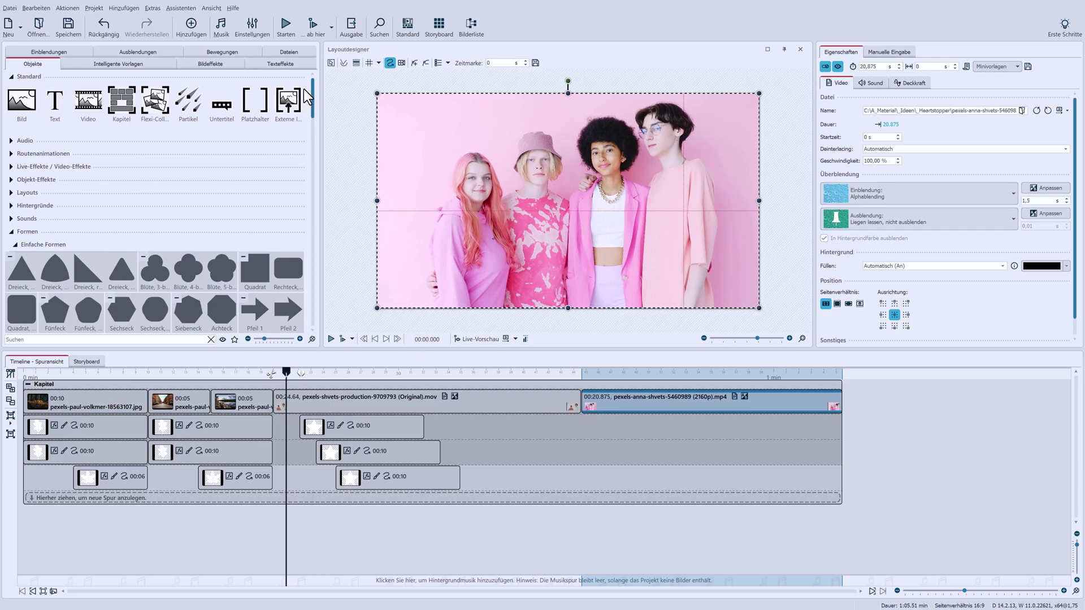
{"action": "left_click_drag", "start_coordinate": [188, 115], "coordinate": [610, 435]}
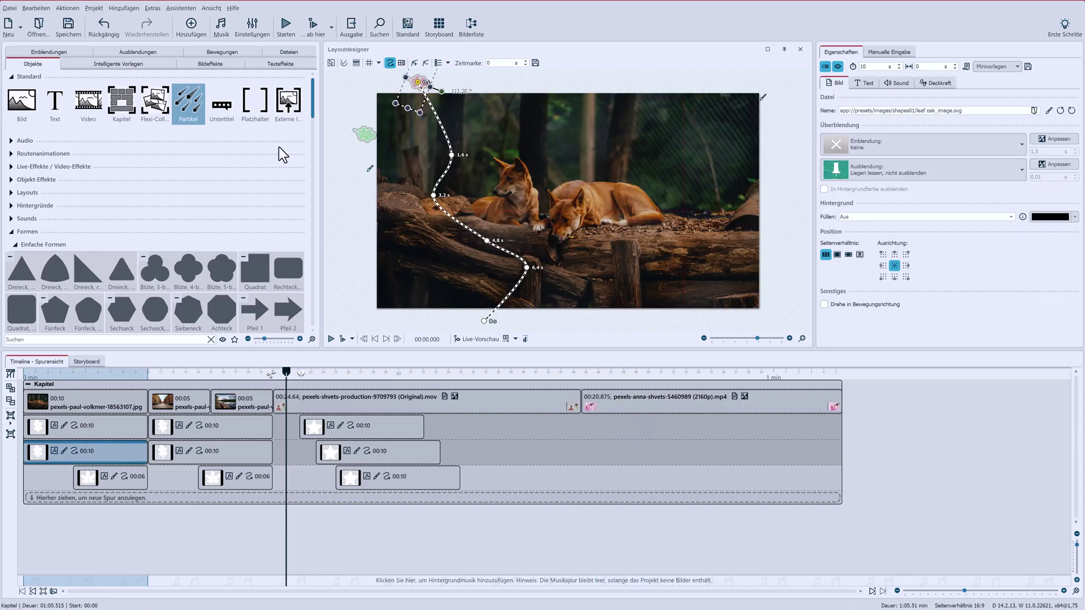
Add the Musik object from Partikelzauber beneath the pink group video, leaving a 15 s gap after the green star
{"action": "left_click_drag", "start_coordinate": [311, 103], "coordinate": [317, 290]}
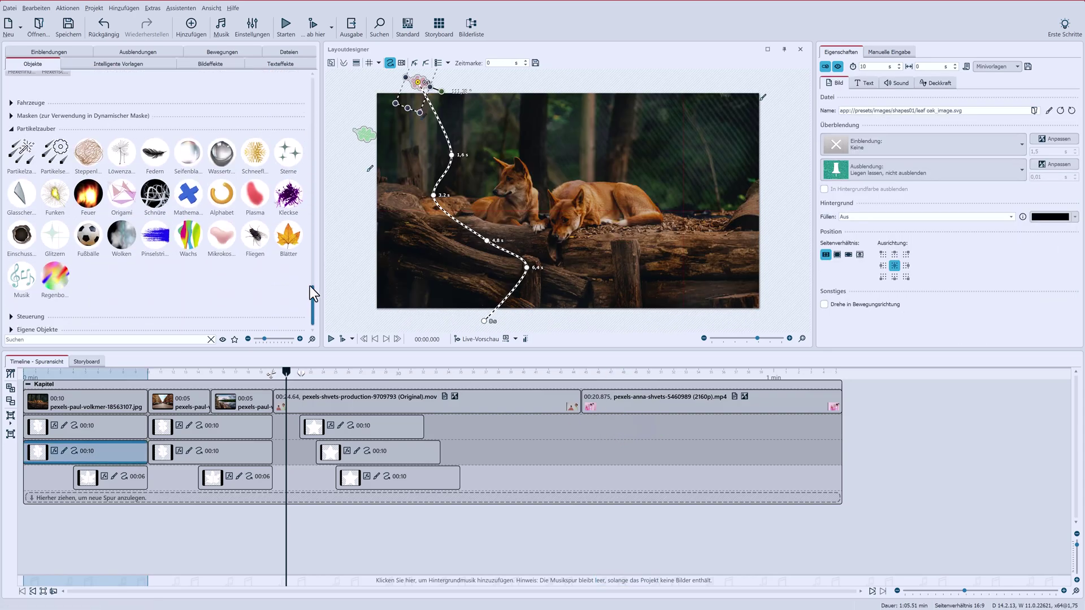
{"action": "left_click_drag", "start_coordinate": [21, 280], "coordinate": [612, 425]}
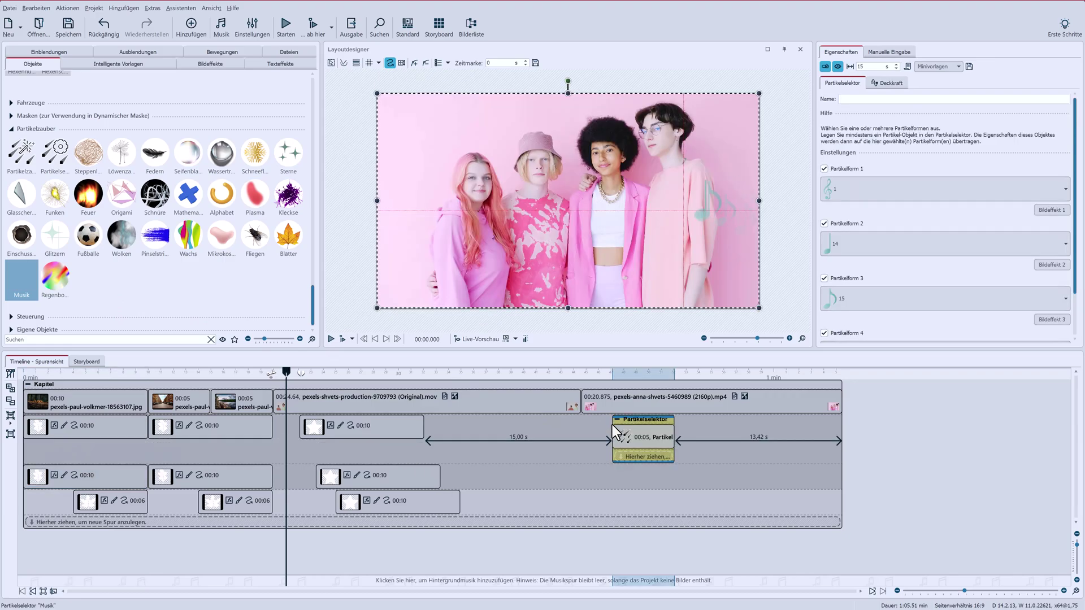